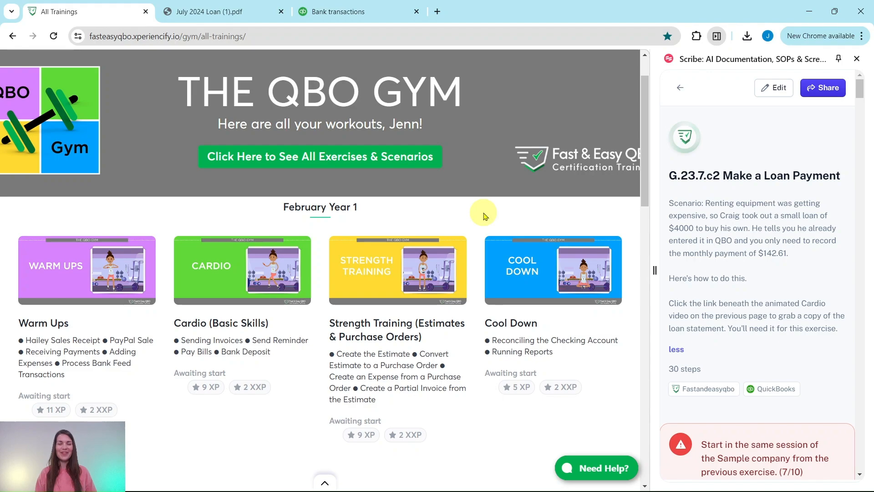
Step: Open the July Year 1 Cardio lesson from the QBO Gym list of trainings
scroll(254, 264, "down", 20)
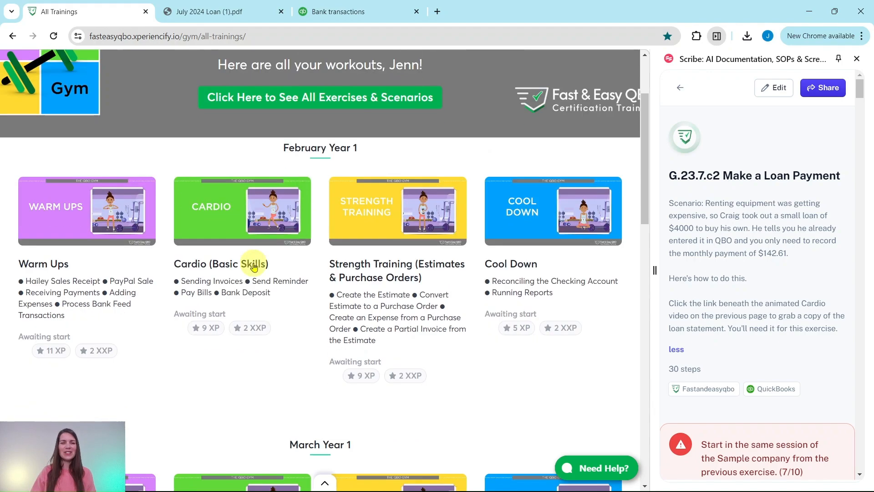
scroll(254, 266, "down", 9)
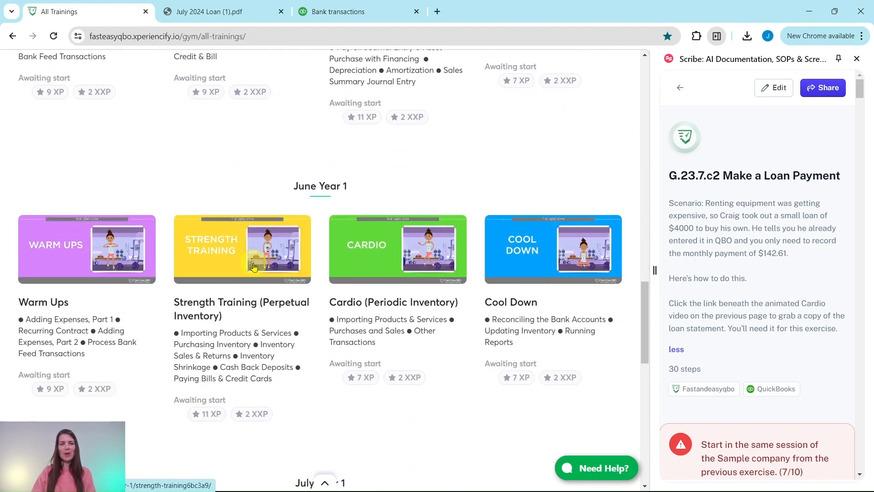
left_click(225, 270)
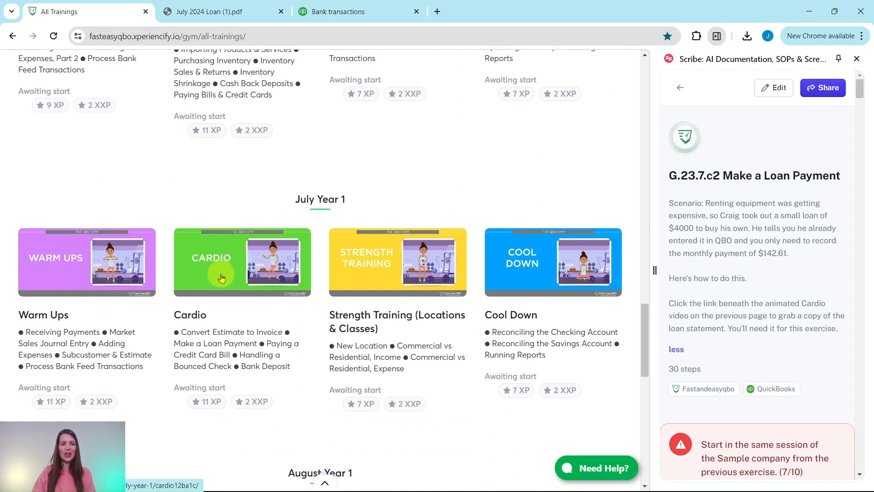
scroll(248, 274, "down", 3)
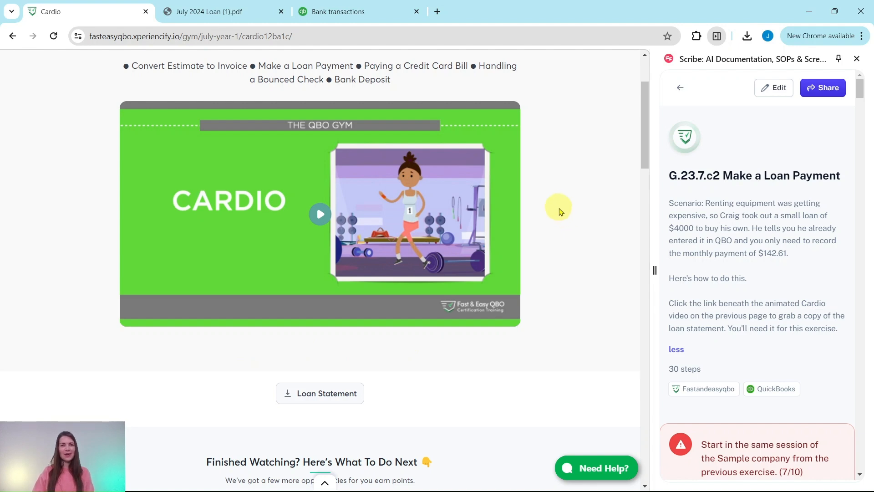
Step: Look through the Cardio lesson's quiz and its hands-on practice exercises G.23.7.c1 to G.23.7.c5
scroll(566, 218, "down", 7)
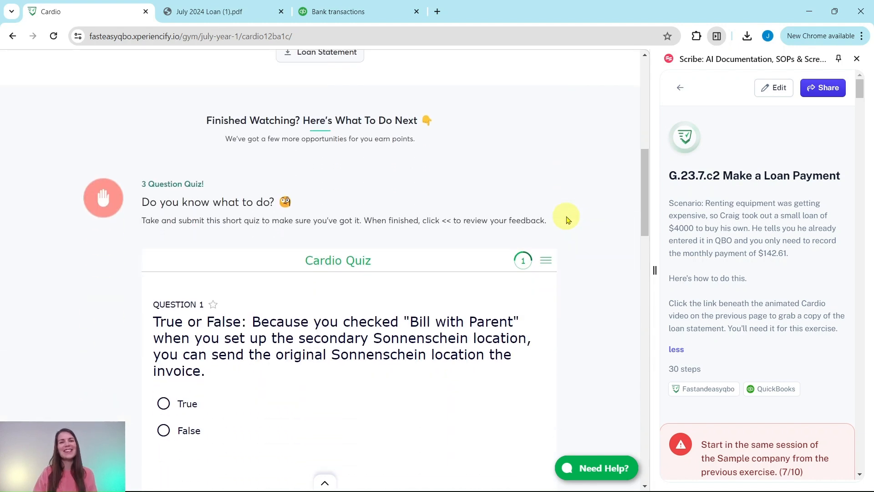
scroll(566, 218, "down", 3)
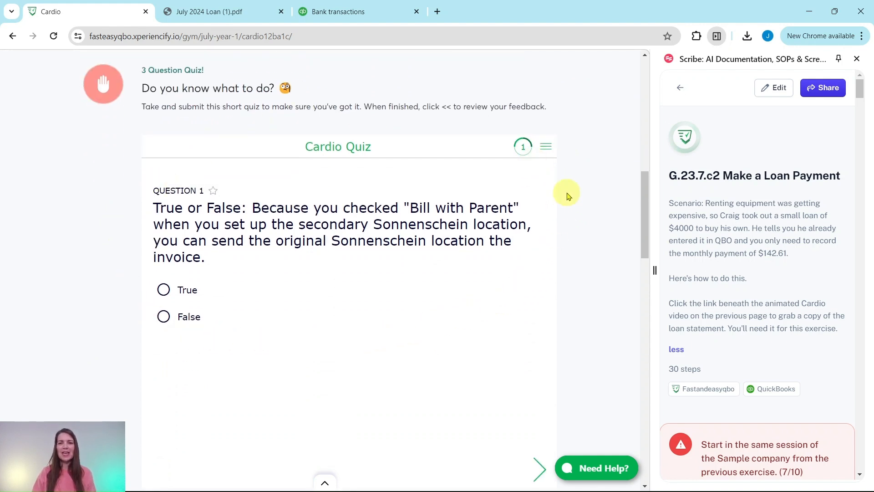
scroll(569, 195, "down", 6)
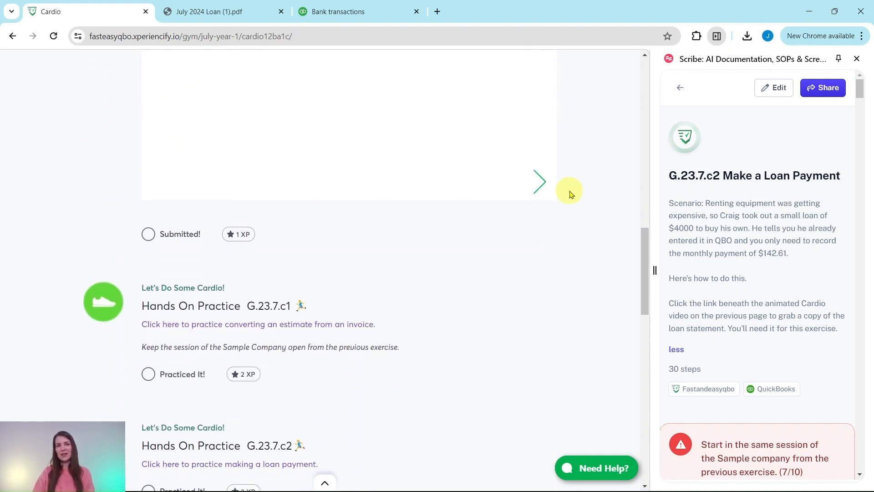
scroll(570, 191, "down", 5)
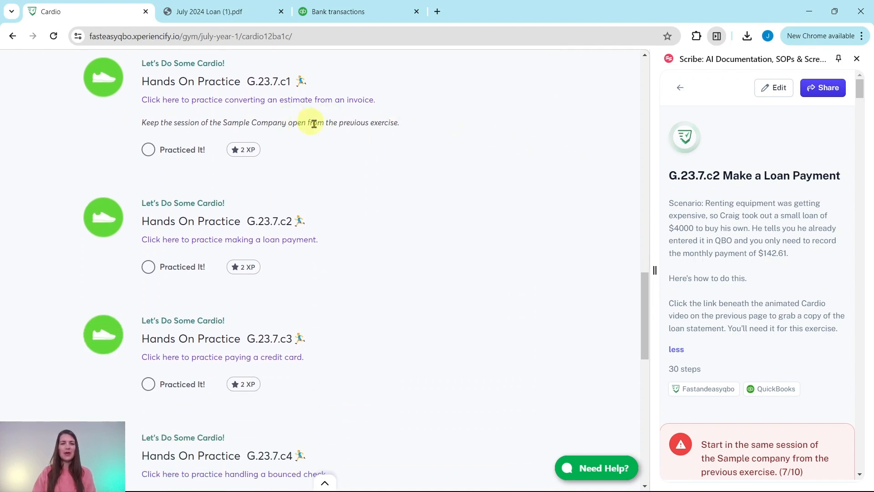
scroll(303, 250, "down", 5)
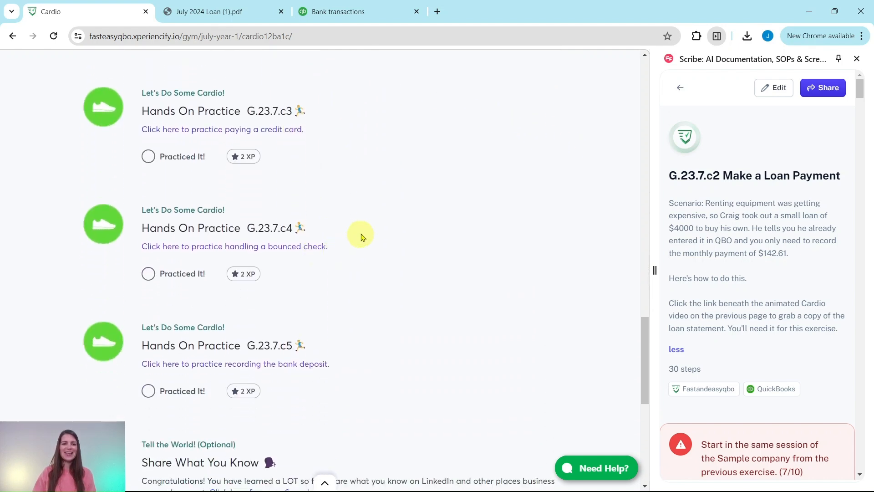
scroll(362, 238, "down", 6)
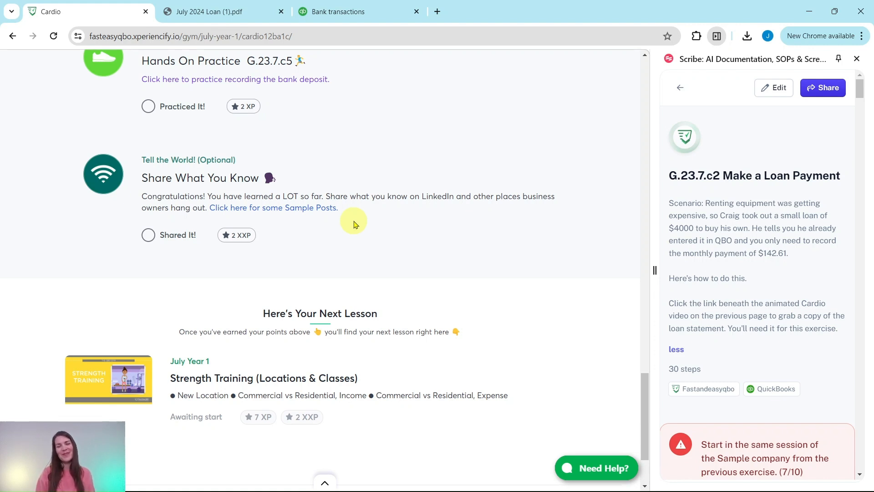
scroll(355, 223, "up", 10)
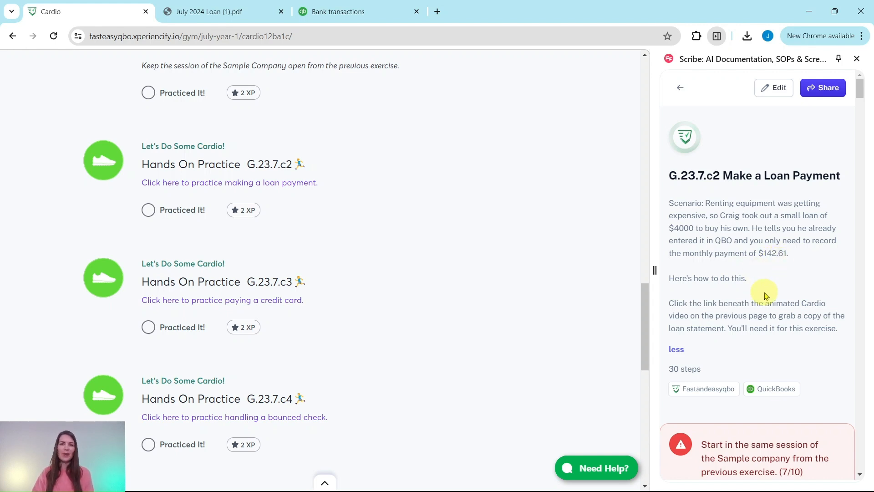
Step: Read the introduction to the Make a Loan Payment exercise and view the July 2024 loan statement PDF
scroll(765, 295, "down", 3)
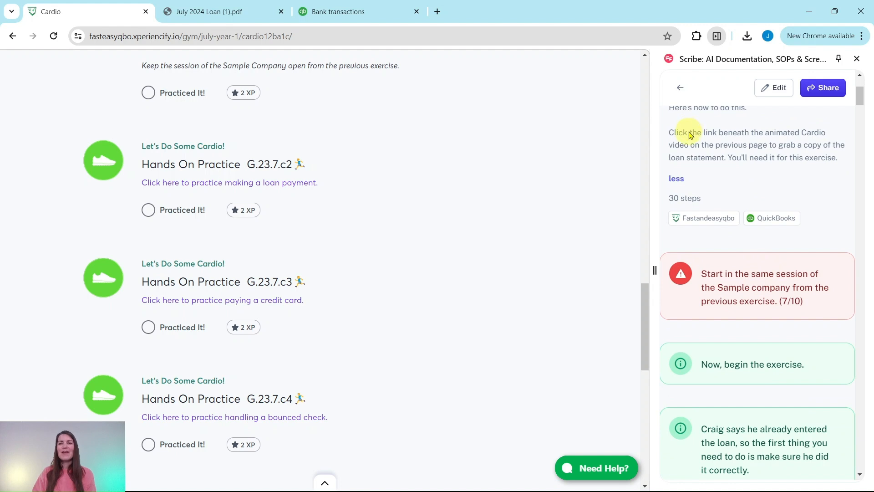
scroll(692, 141, "up", 1)
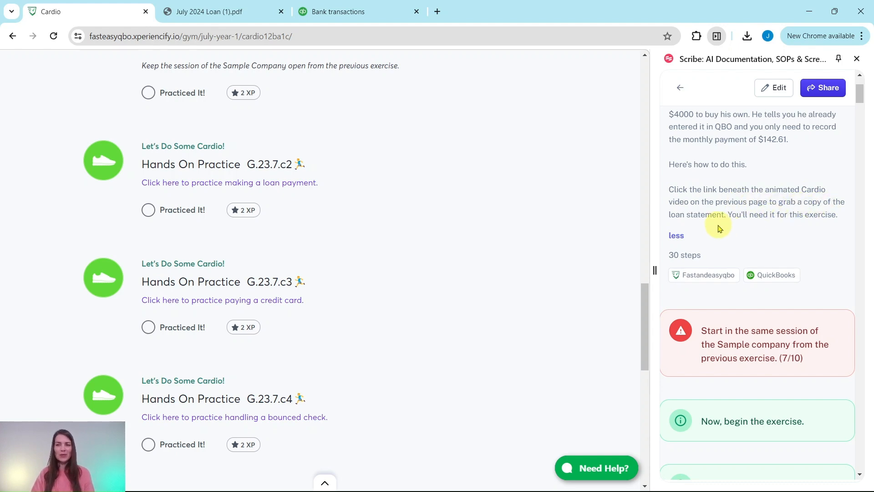
scroll(456, 217, "up", 8)
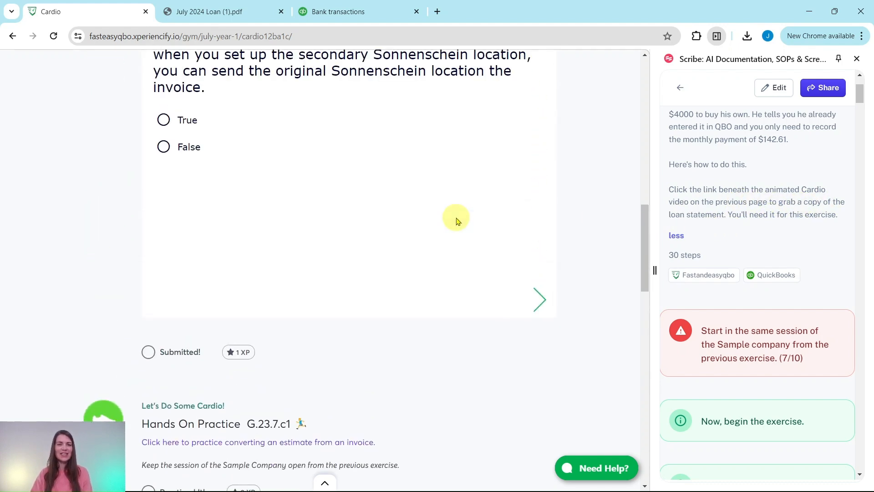
scroll(456, 218, "up", 15)
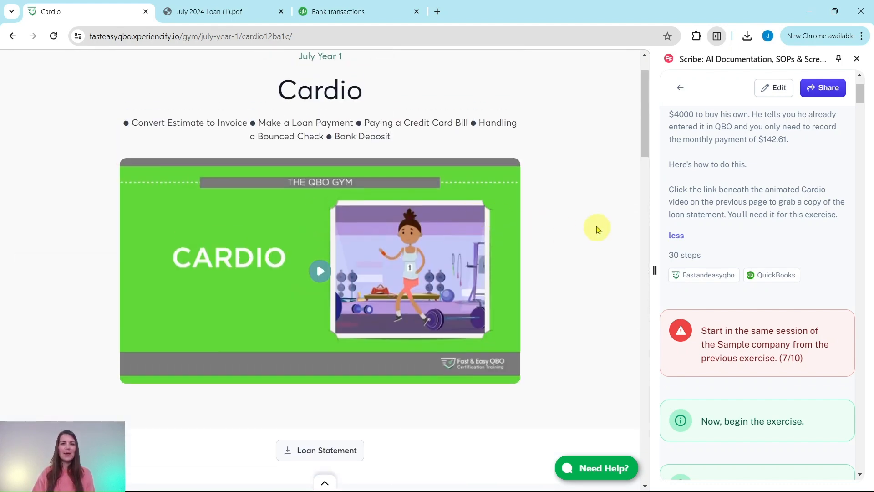
scroll(569, 264, "down", 3)
scroll(567, 253, "down", 1)
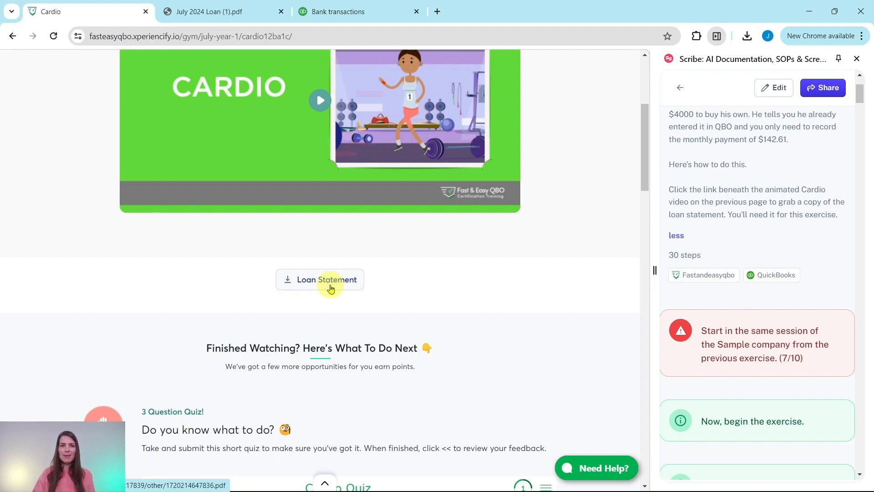
left_click(213, 11)
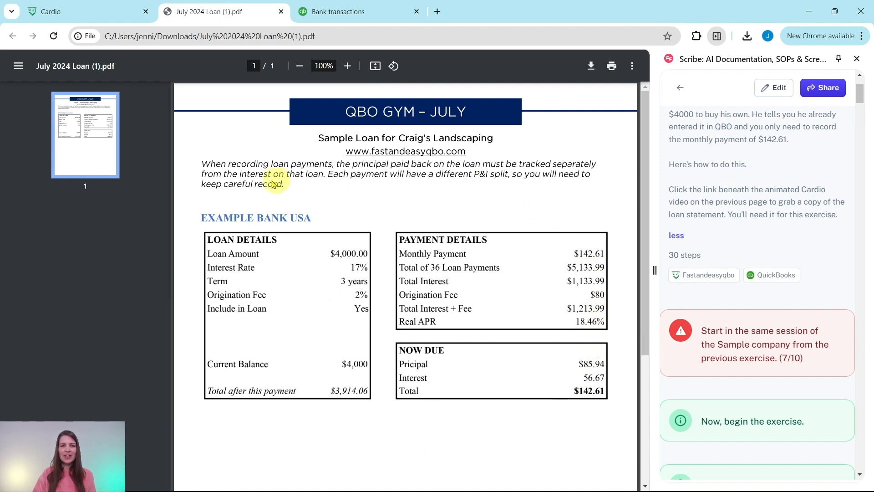
Step: Follow the exercise instructions to the first steps, switch to QuickBooks Online and open the chart of accounts
scroll(741, 232, "down", 3)
scroll(741, 231, "down", 2)
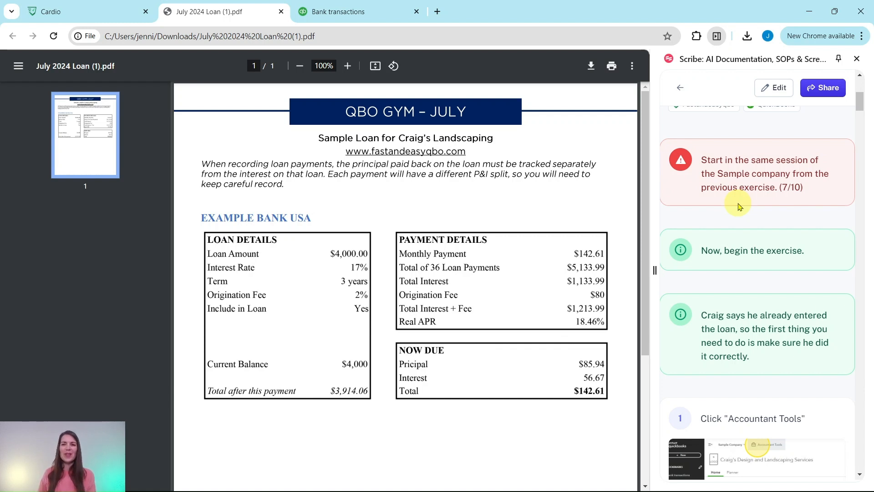
left_click(371, 14)
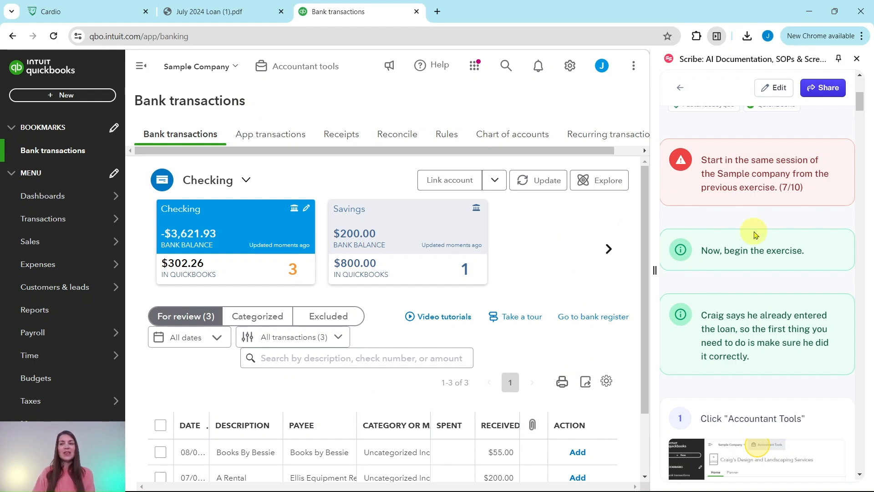
scroll(753, 235, "down", 3)
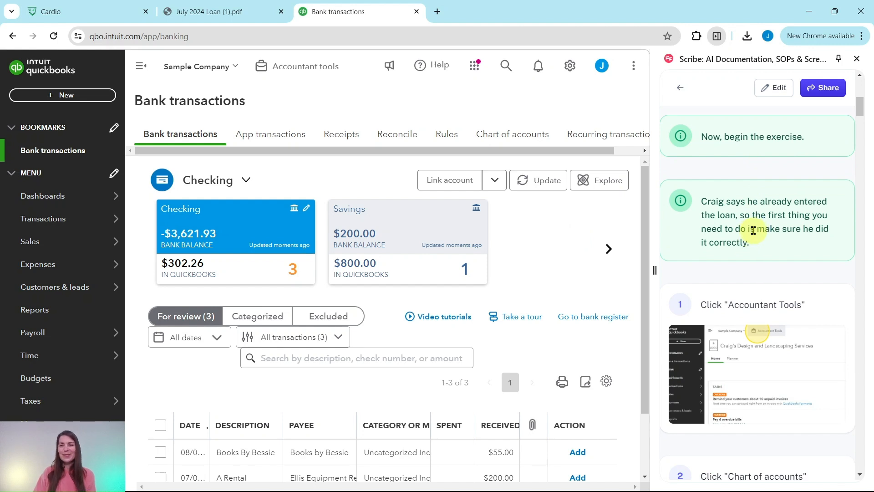
scroll(755, 230, "down", 1)
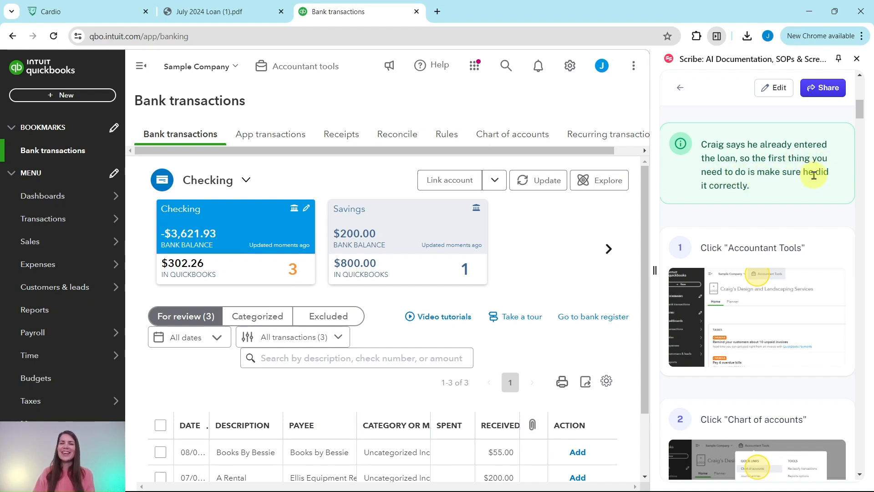
scroll(811, 177, "down", 5)
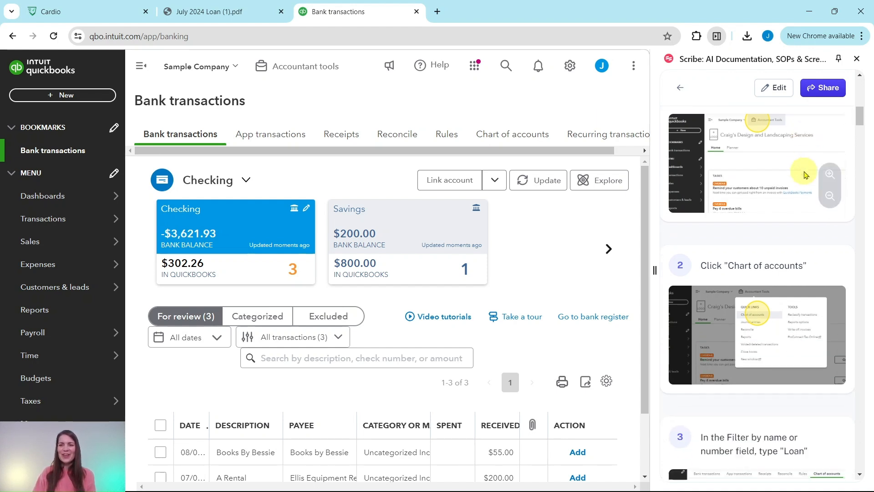
scroll(801, 175, "up", 3)
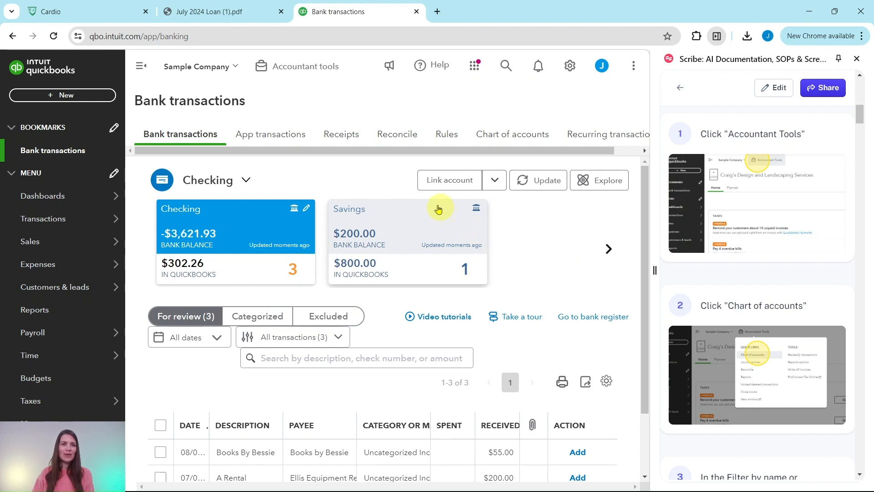
left_click(301, 73)
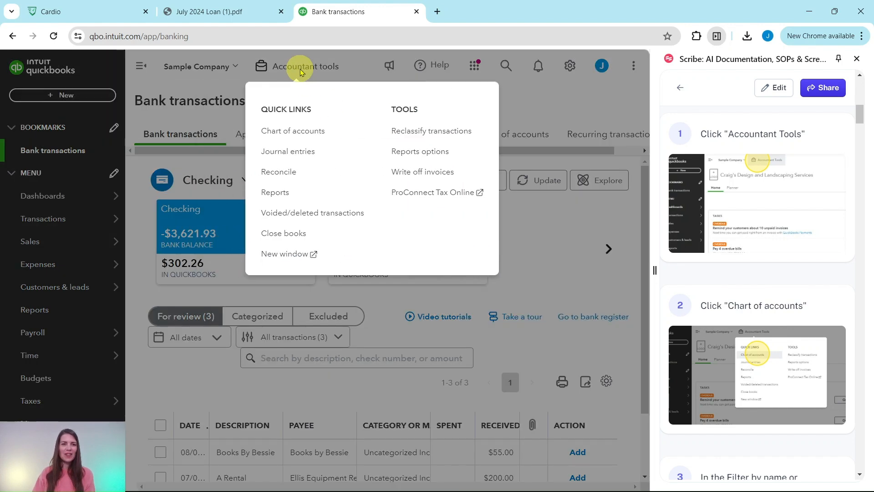
left_click(291, 138)
Step: Filter the chart of accounts by the name "Loan"
scroll(767, 264, "down", 5)
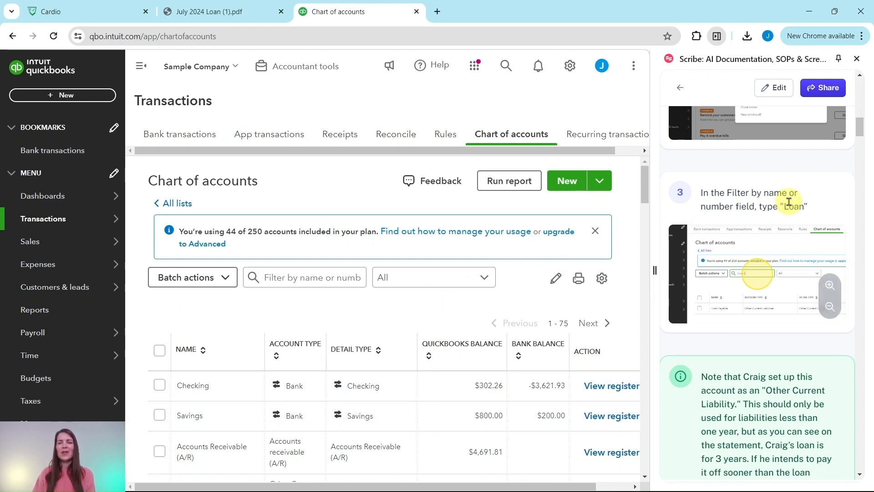
left_click(270, 282)
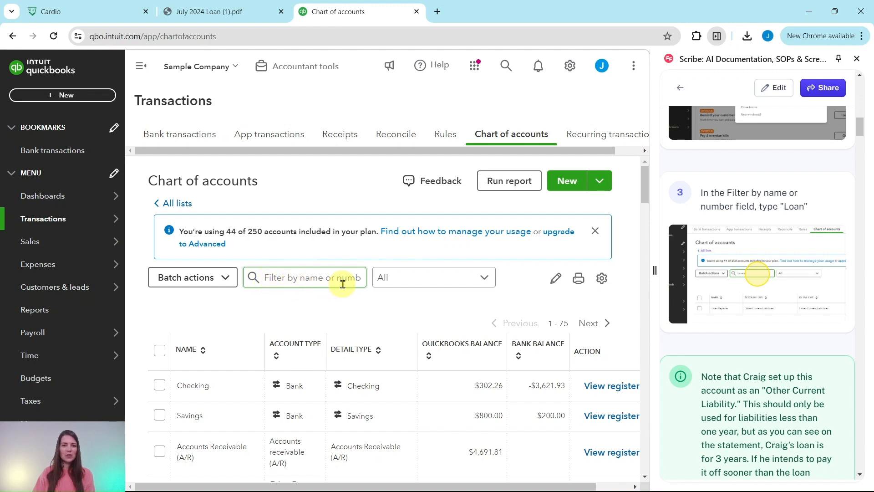
left_click(273, 279)
type("Loan")
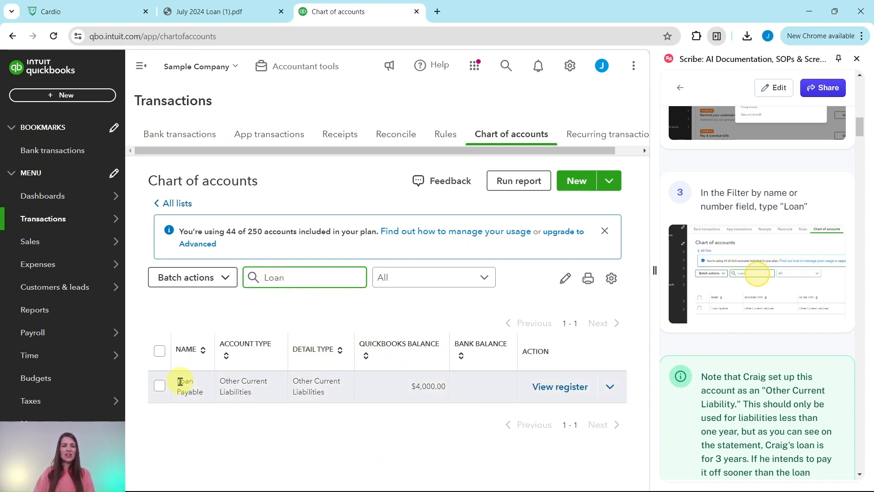
Step: Read the exercise note about the loan's account type and check the loan term on the July 2024 statement
scroll(757, 274, "down", 5)
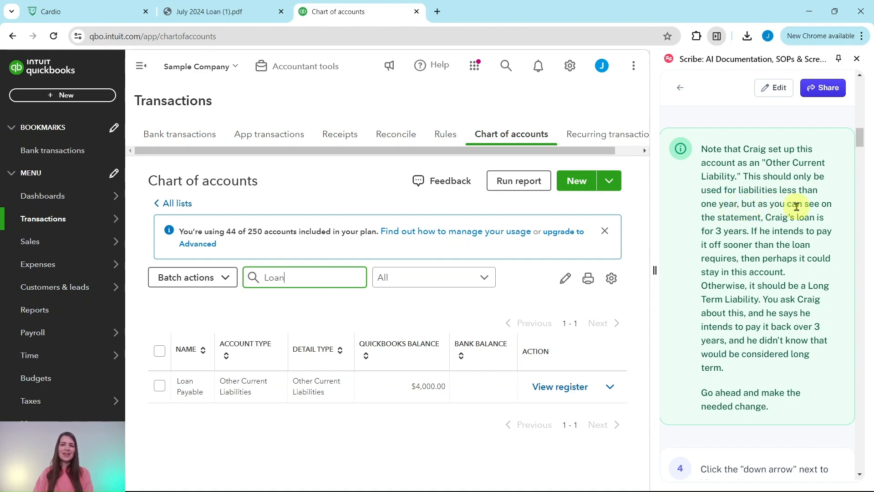
left_click(207, 11)
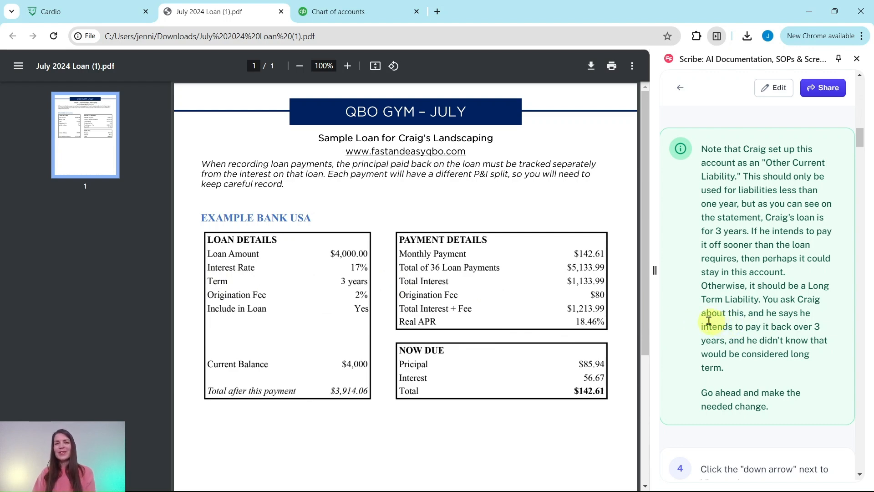
left_click(342, 10)
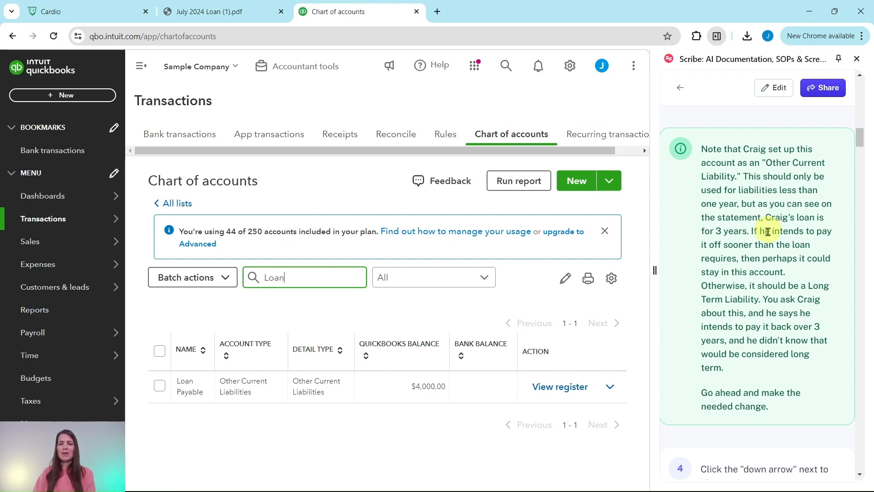
Step: Open the Loan Payable account for editing, set its account type to Long Term Liabilities and confirm the type change
scroll(776, 296, "down", 6)
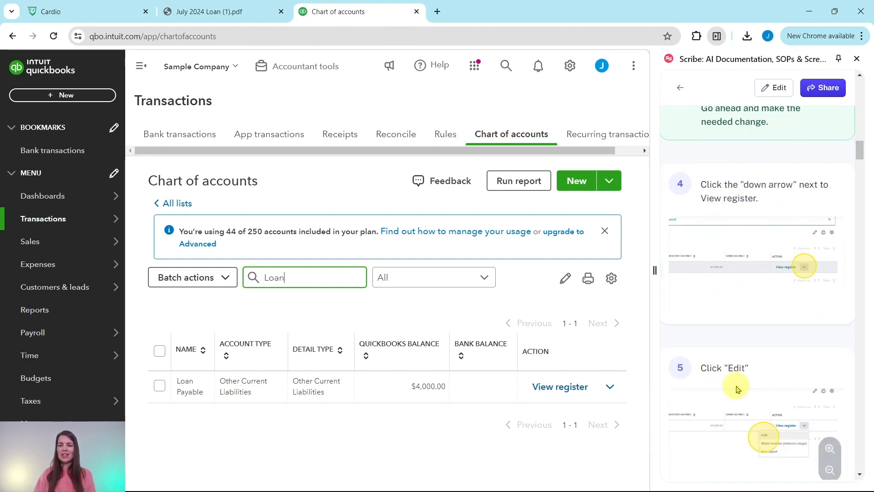
left_click(611, 389)
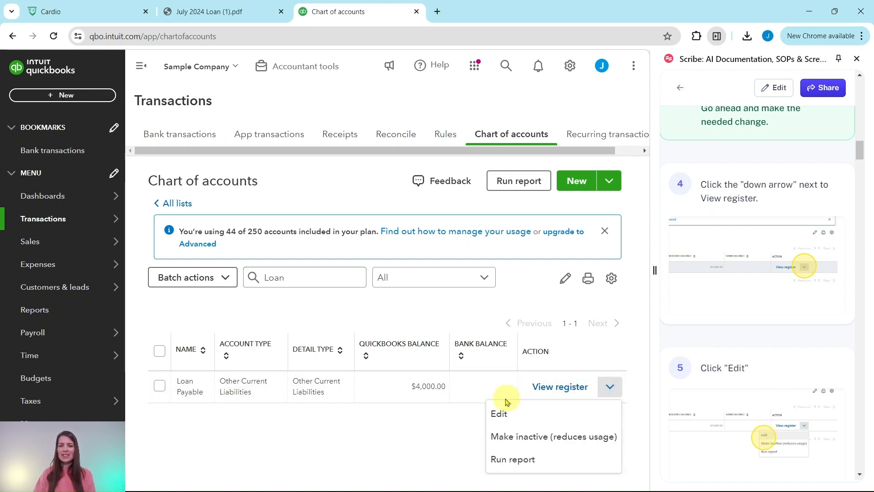
left_click(498, 416)
scroll(747, 362, "down", 6)
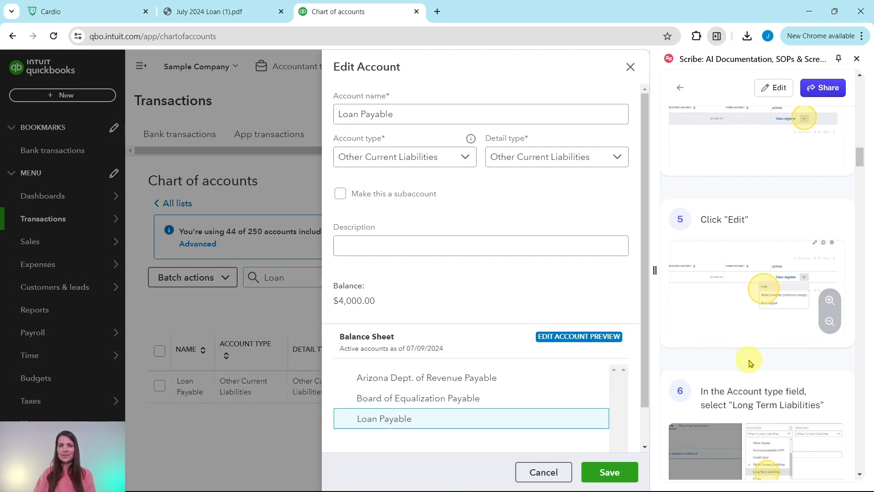
scroll(751, 363, "down", 2)
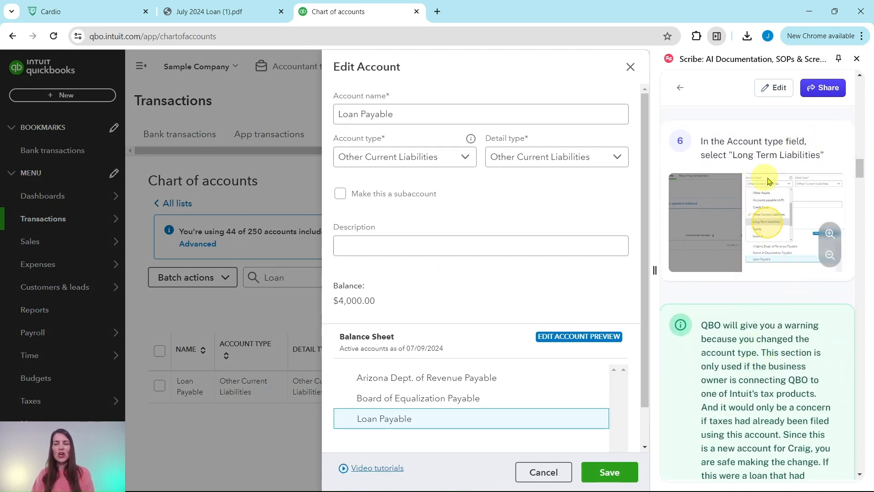
left_click(464, 160)
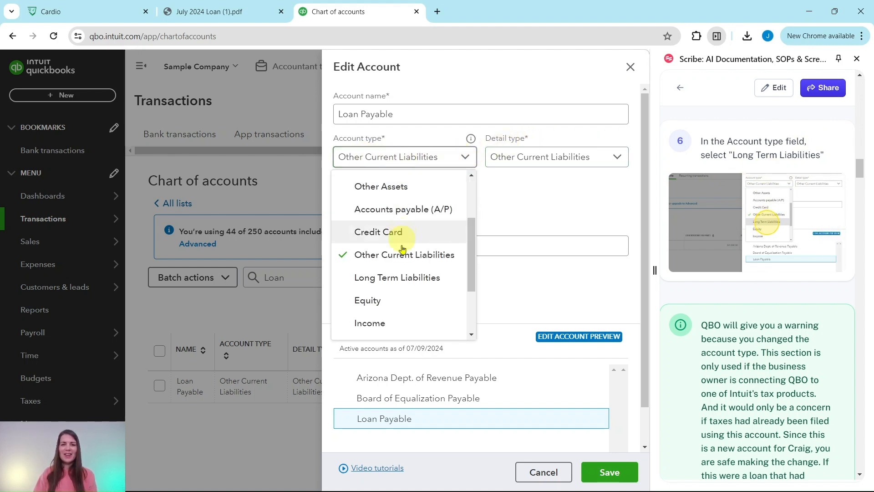
left_click(393, 282)
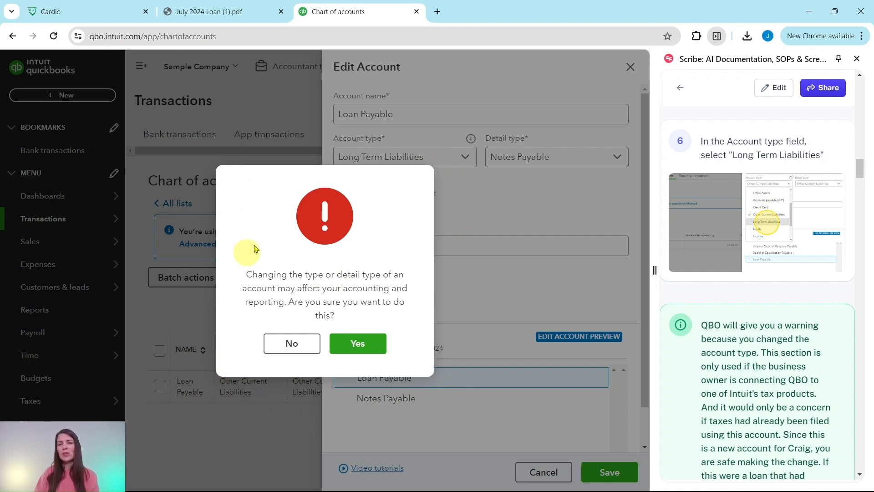
scroll(790, 285, "down", 5)
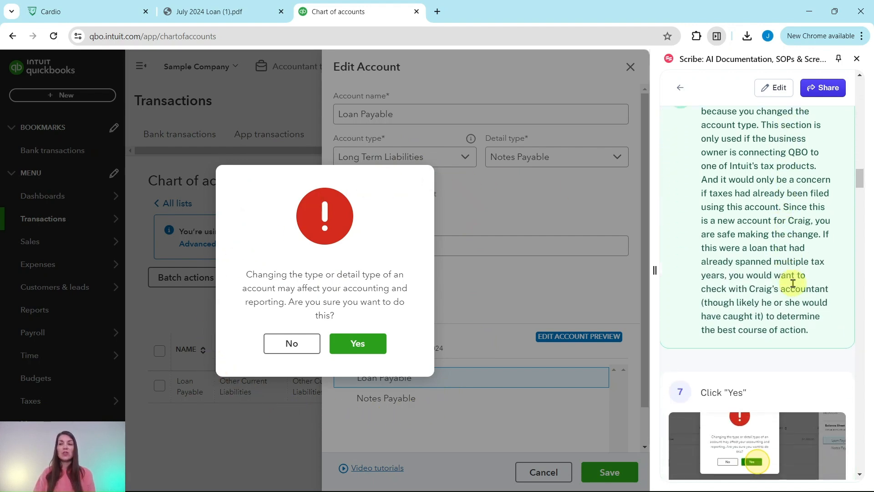
scroll(766, 206, "up", 1)
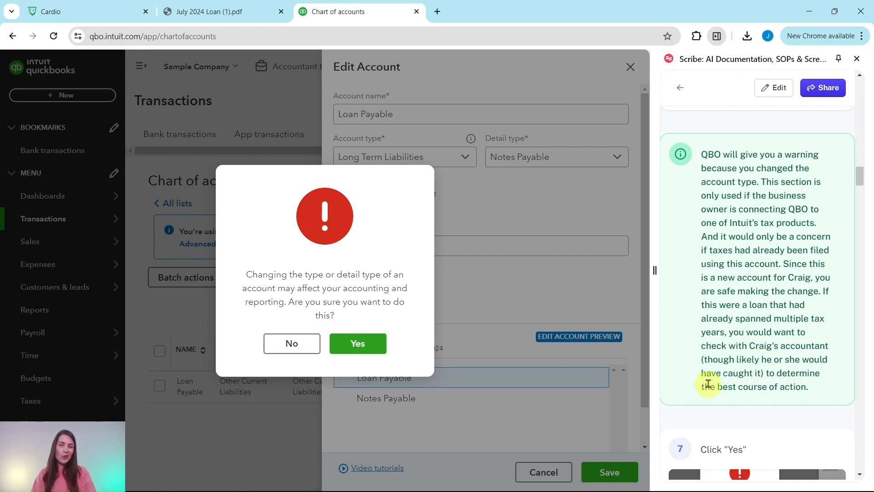
scroll(720, 336, "down", 6)
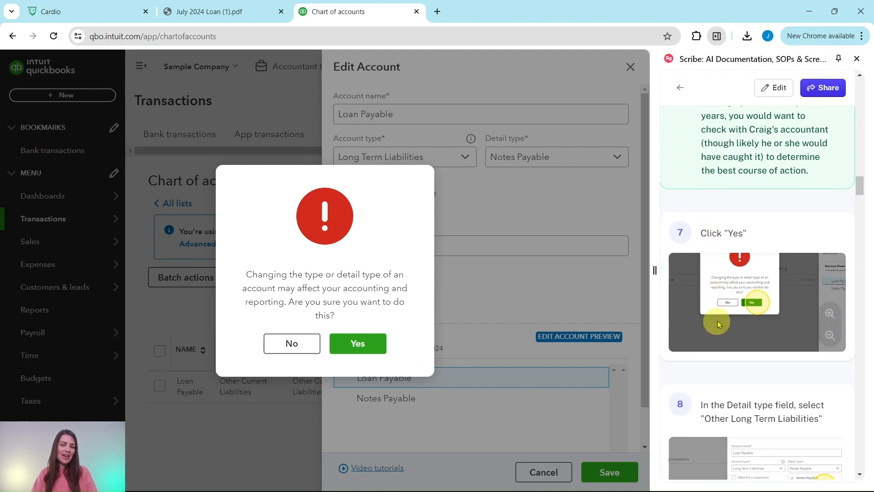
left_click(354, 349)
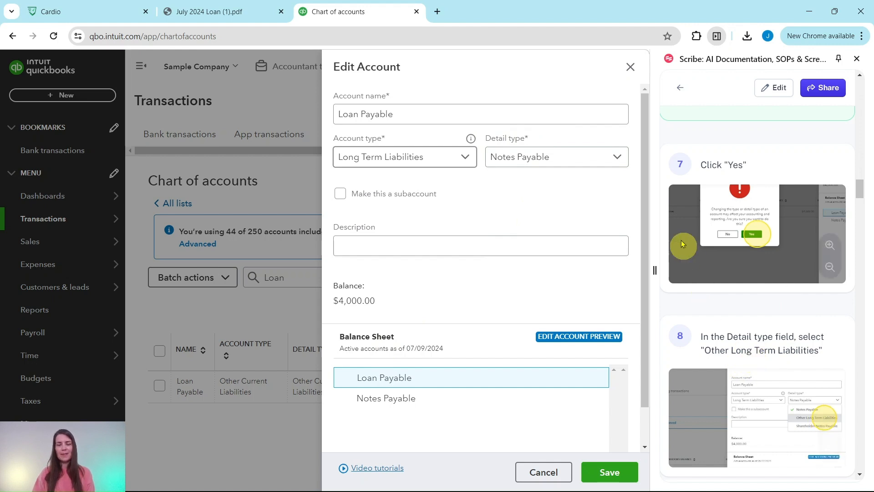
Step: Set the Loan Payable account's detail type to Other Long Term Liabilities and save the account
left_click(616, 157)
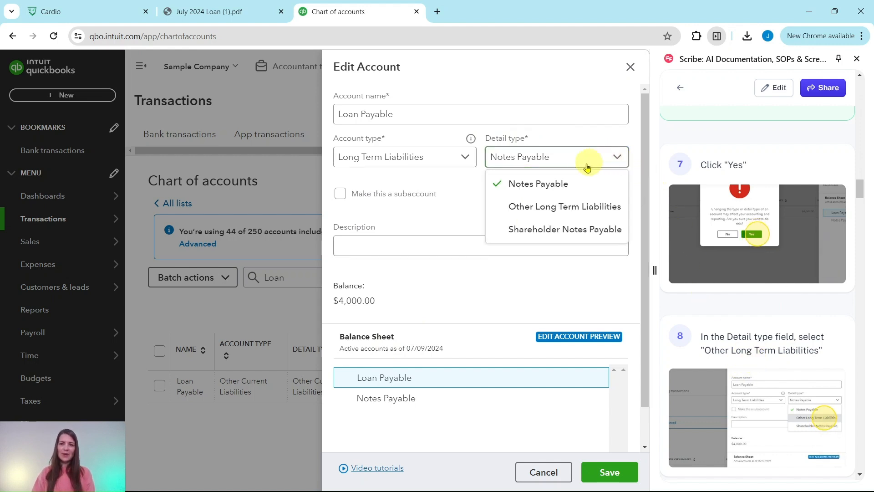
left_click(550, 207)
scroll(787, 304, "down", 7)
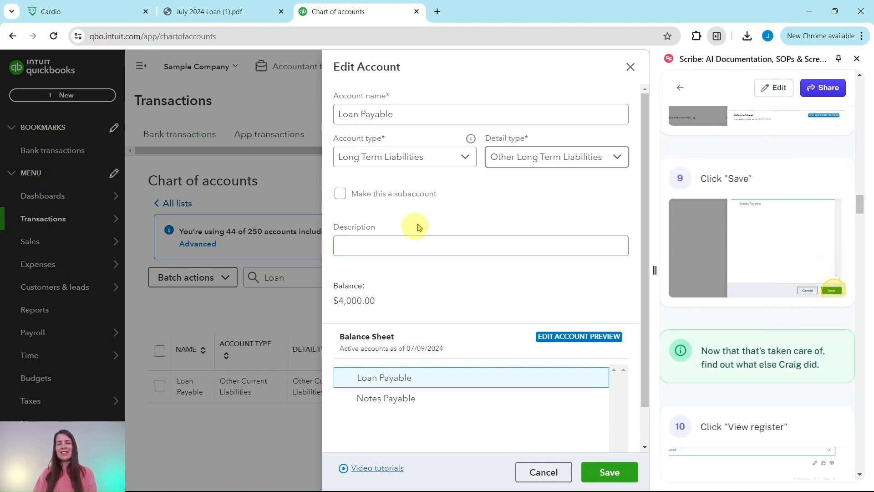
left_click(616, 469)
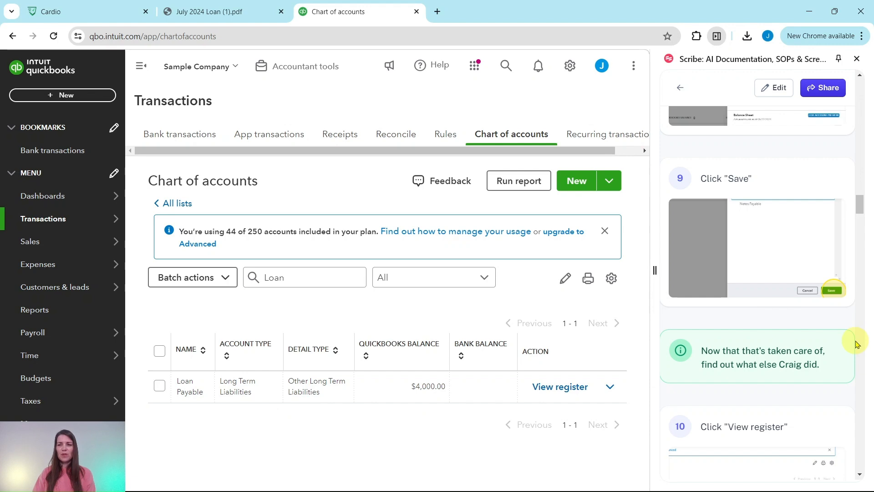
Step: Open the register of the Loan Payable account and dismiss the register basics message
scroll(815, 344, "down", 4)
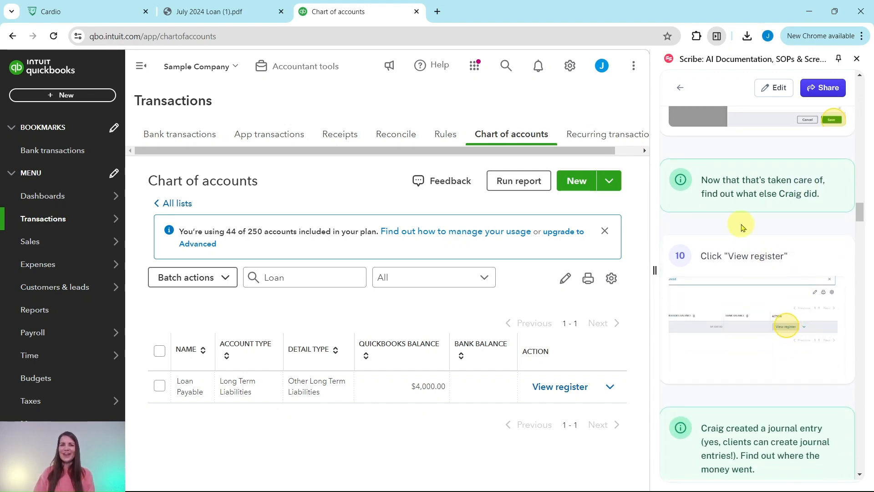
scroll(774, 214, "down", 3)
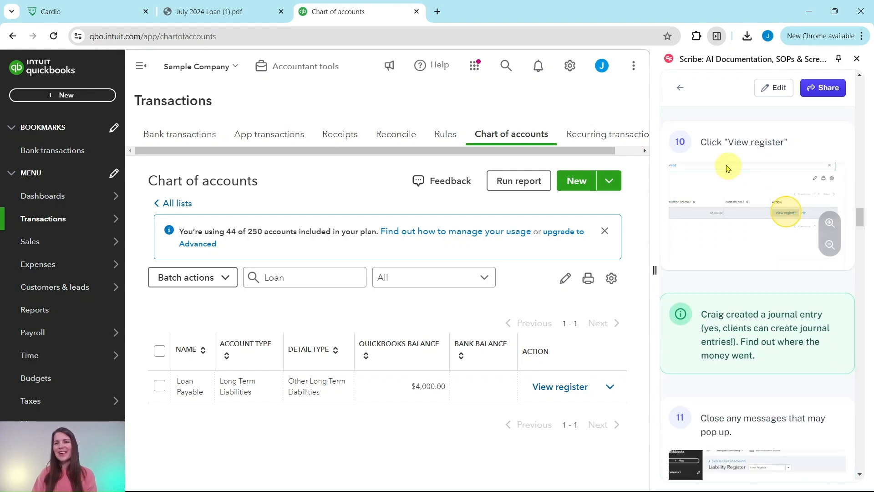
left_click(546, 391)
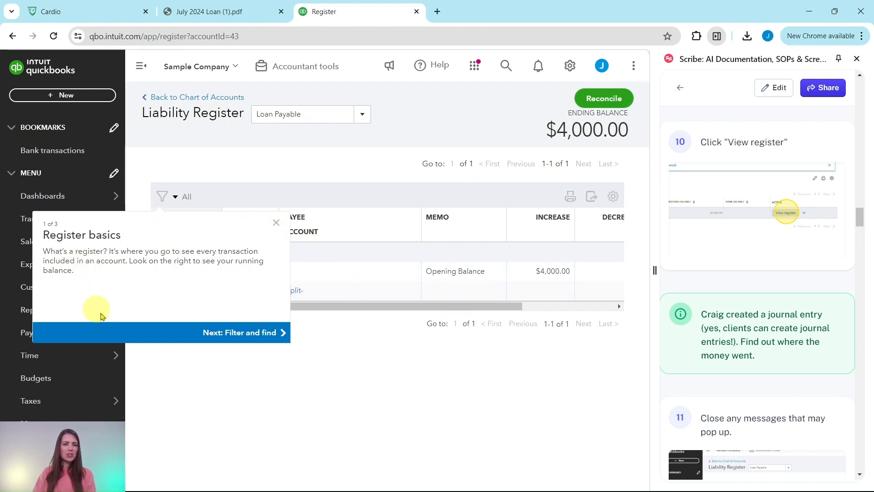
left_click(277, 225)
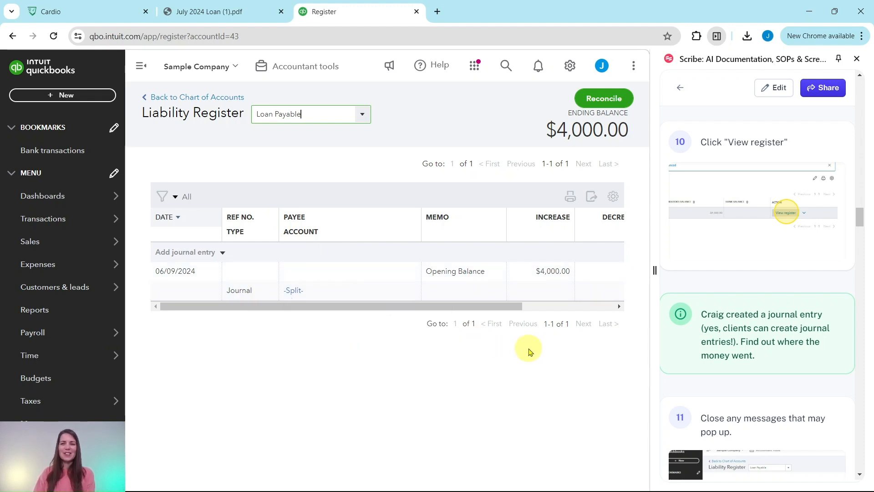
Step: Open the full journal entry behind the 06/09/2024 split transaction in the Loan Payable register
scroll(722, 313, "down", 3)
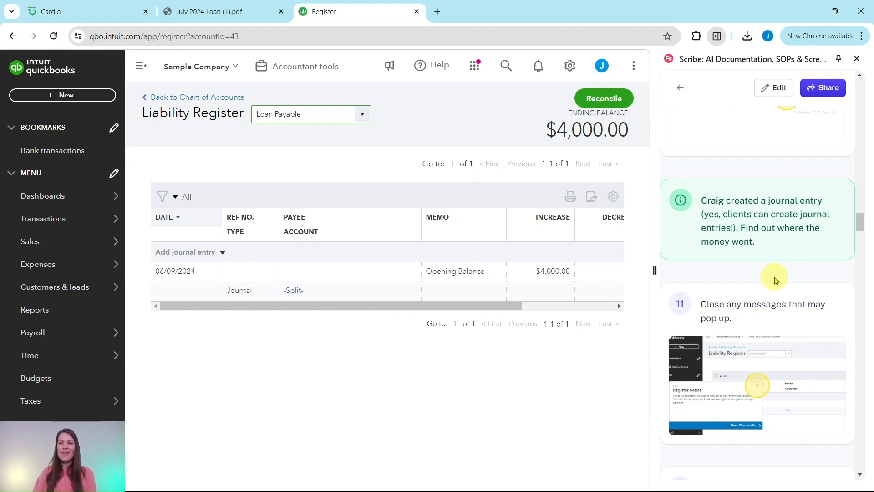
scroll(777, 281, "down", 2)
scroll(774, 280, "down", 5)
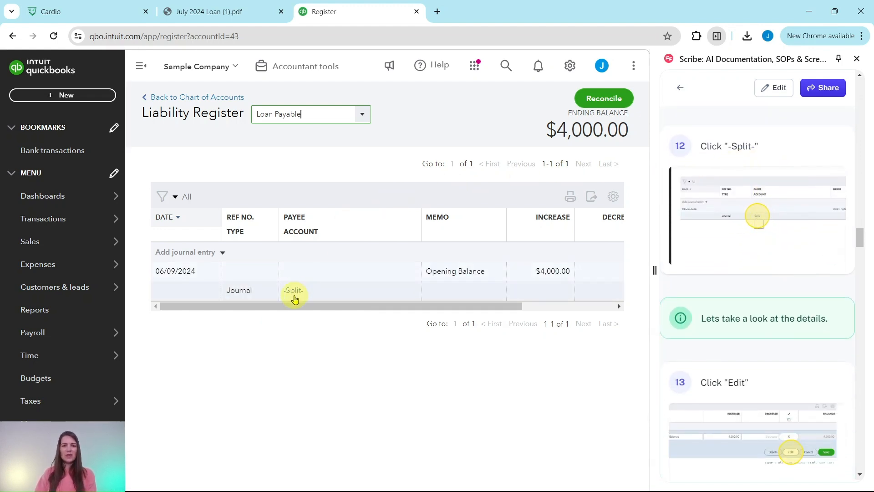
left_click(293, 296)
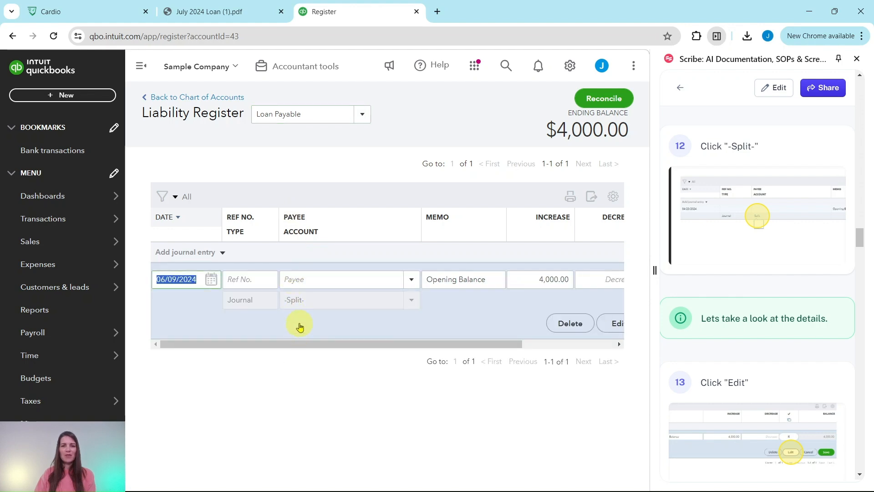
left_click_drag(367, 342, 552, 344)
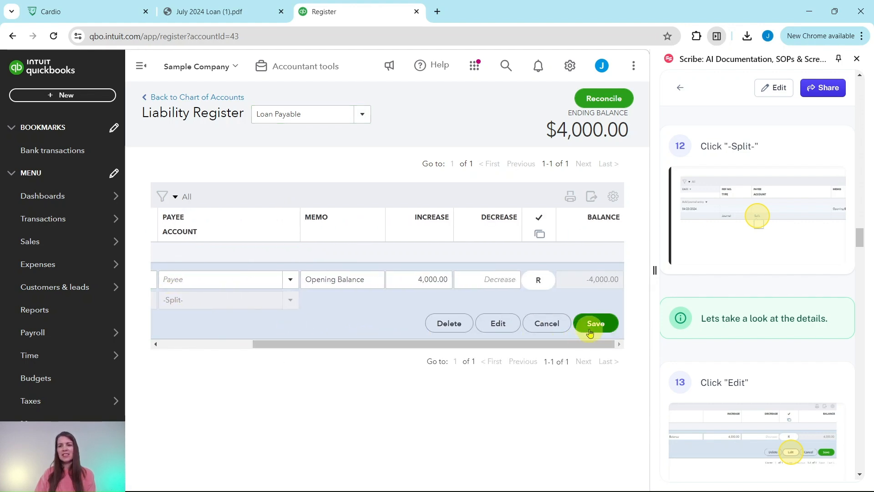
left_click(498, 323)
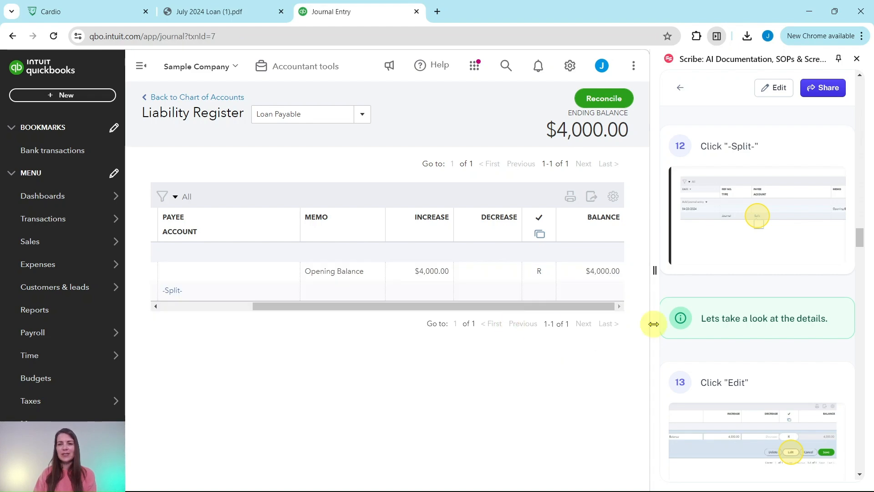
Step: Following the exercise note, change the account on the journal entry's second line to Checking
scroll(759, 293, "down", 5)
scroll(760, 294, "down", 4)
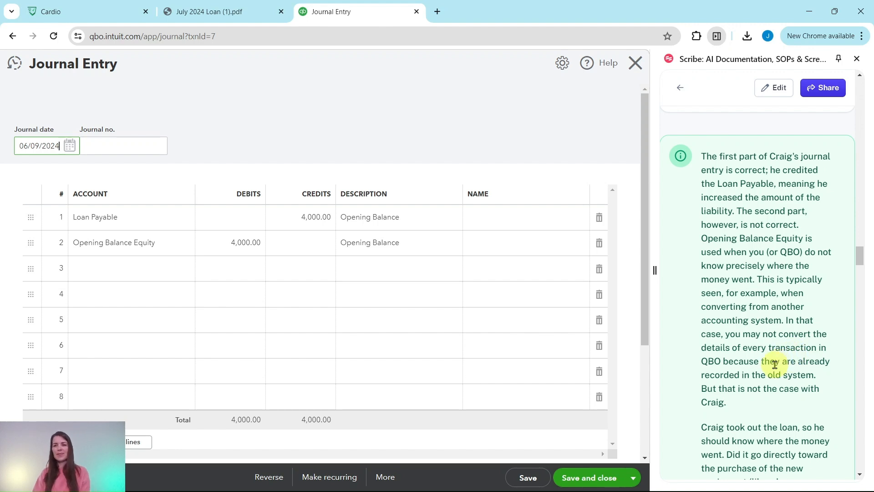
scroll(775, 364, "down", 2)
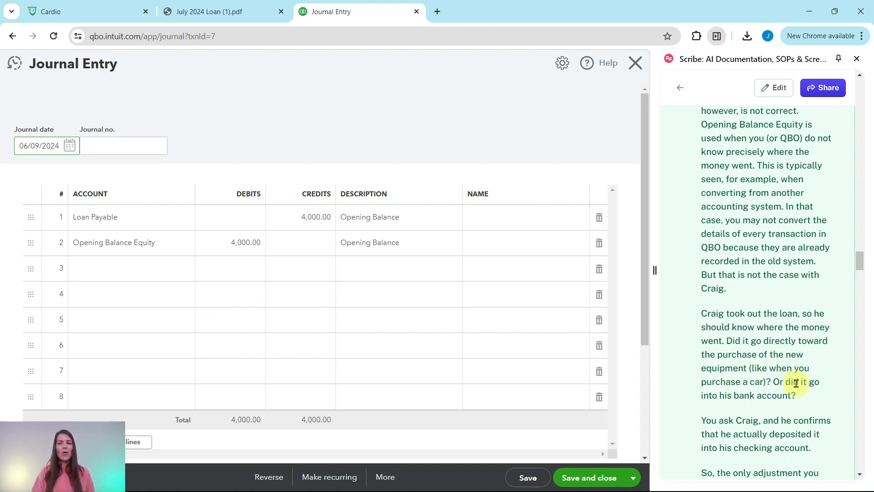
scroll(779, 379, "down", 5)
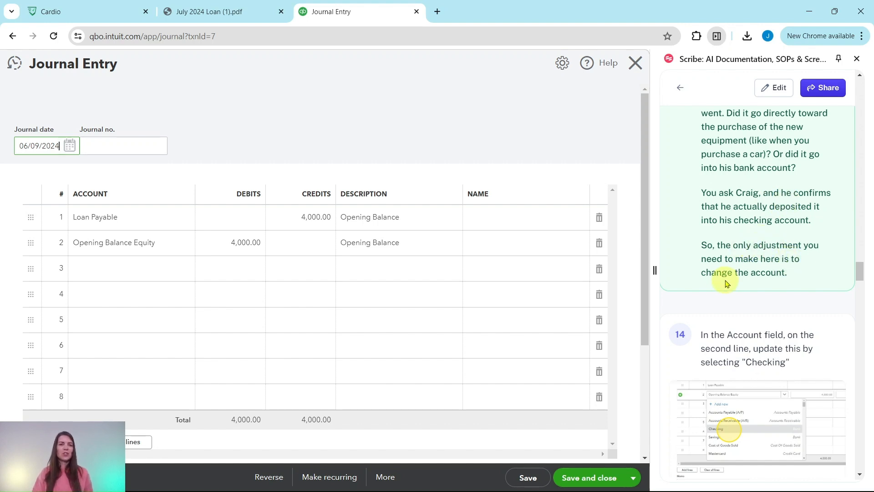
scroll(727, 283, "down", 4)
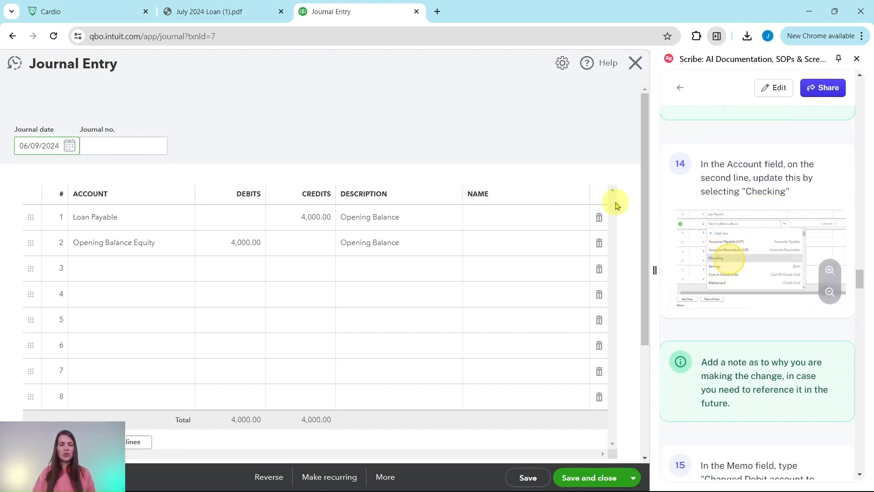
left_click(122, 248)
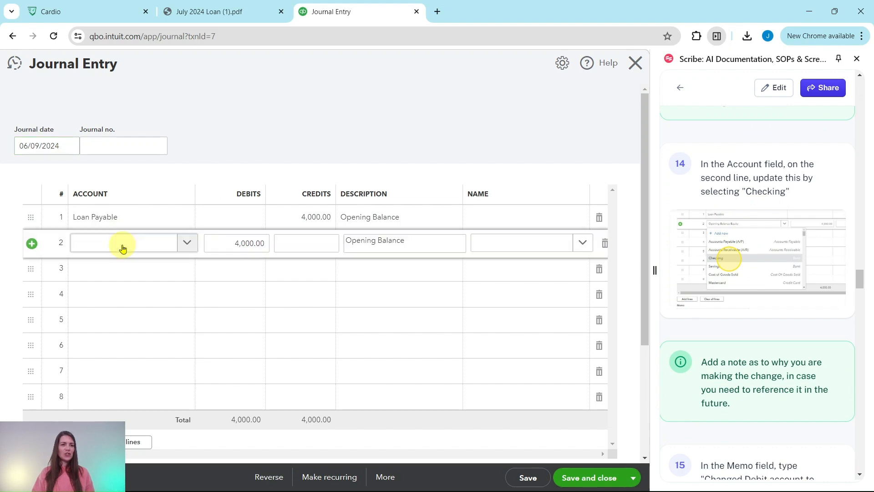
left_click(186, 248)
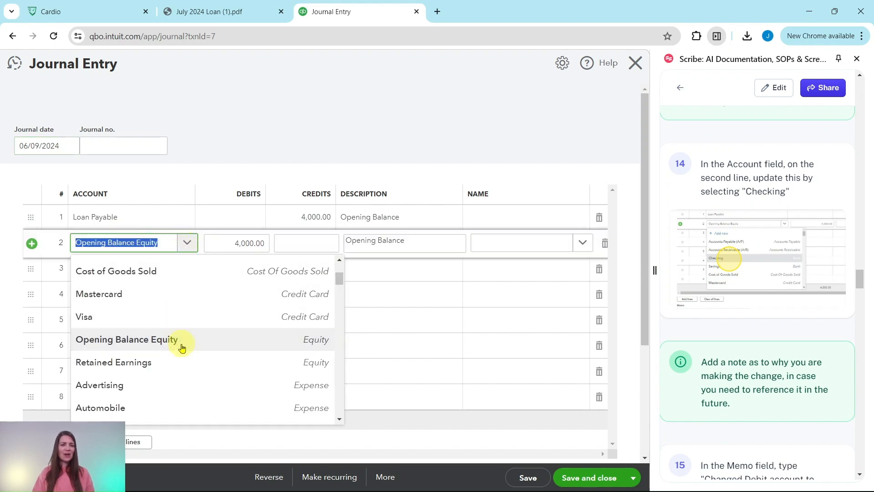
scroll(184, 349, "up", 3)
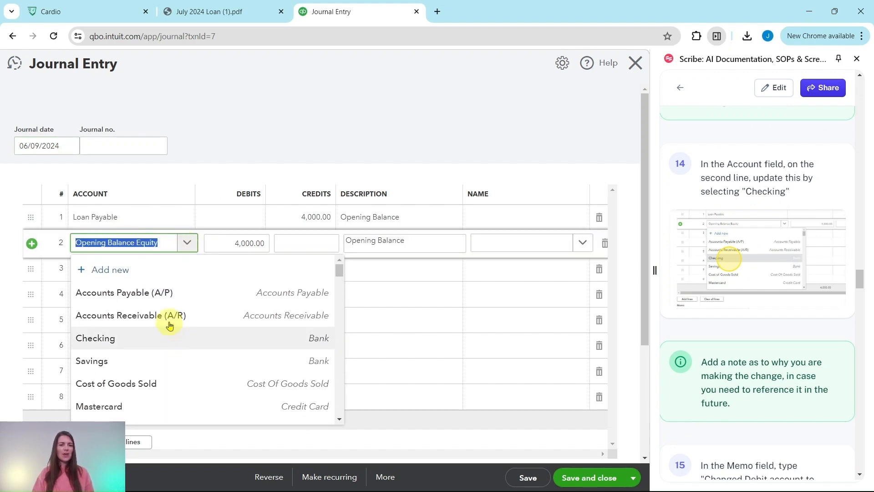
left_click(88, 342)
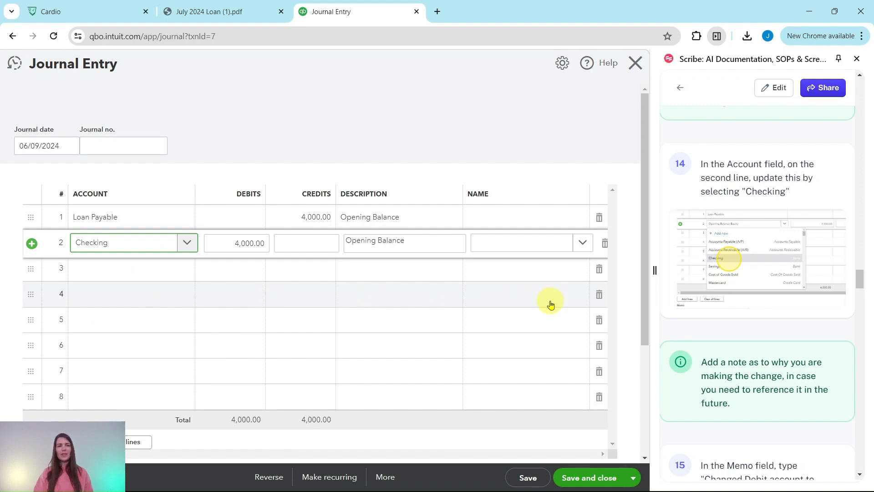
Step: Following the exercise note, replace the journal entry's memo with "Changed Debit account to accurately reflect the deposit"
scroll(736, 319, "down", 3)
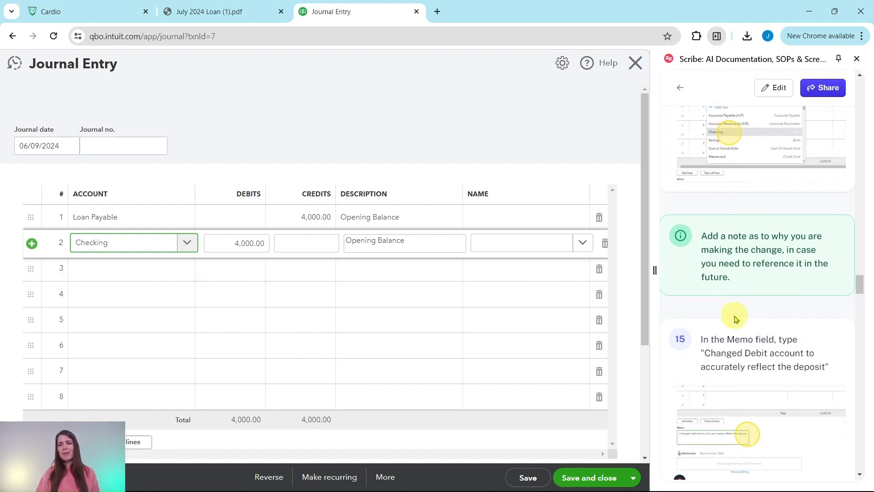
scroll(736, 318, "down", 1)
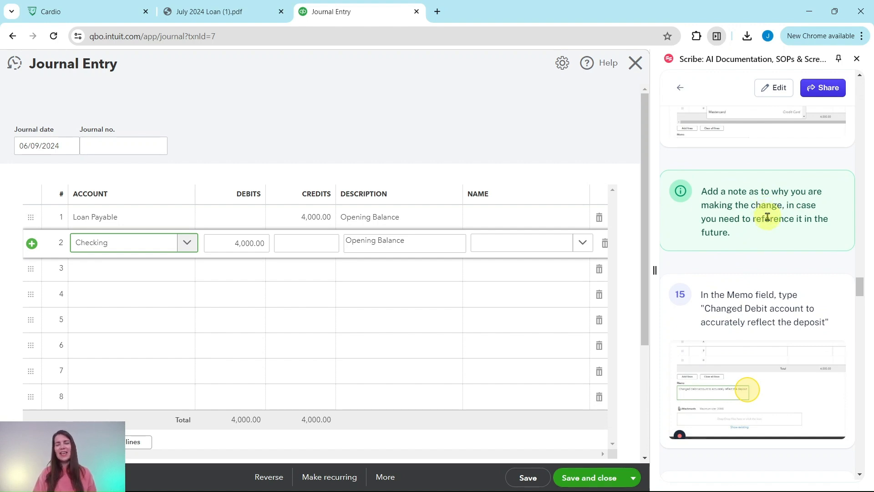
scroll(767, 223, "down", 4)
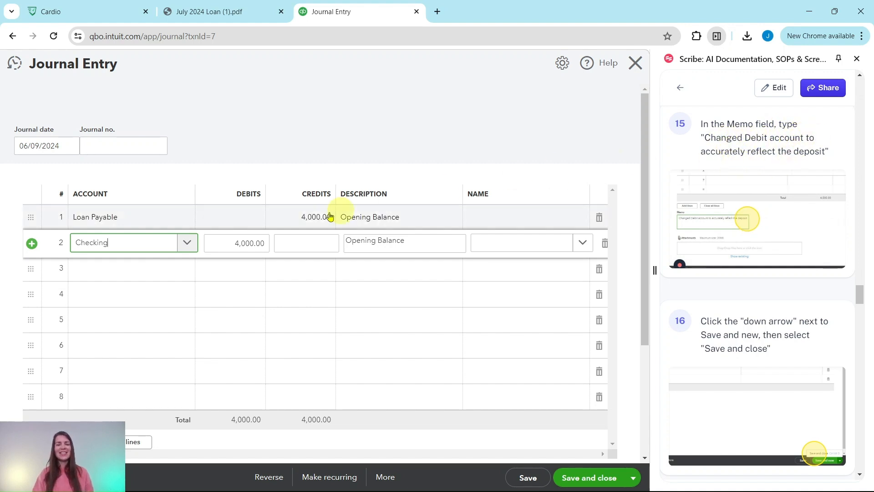
scroll(233, 190, "down", 4)
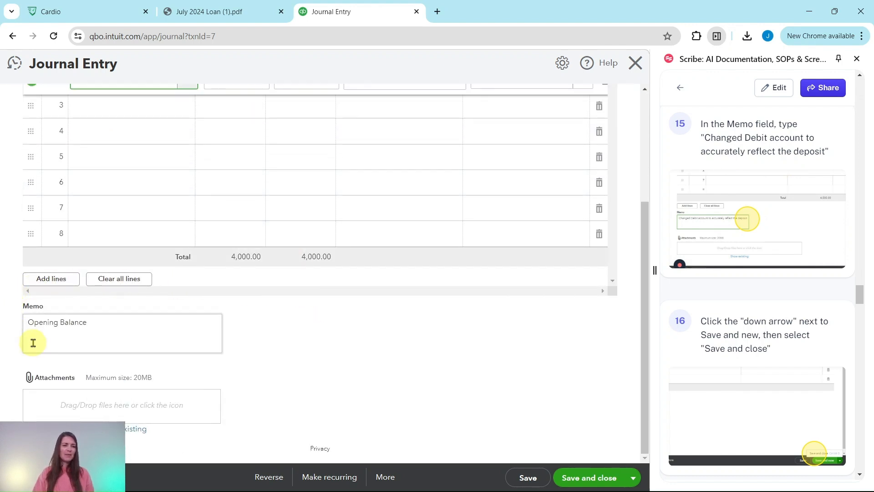
left_click_drag(113, 324, 16, 325)
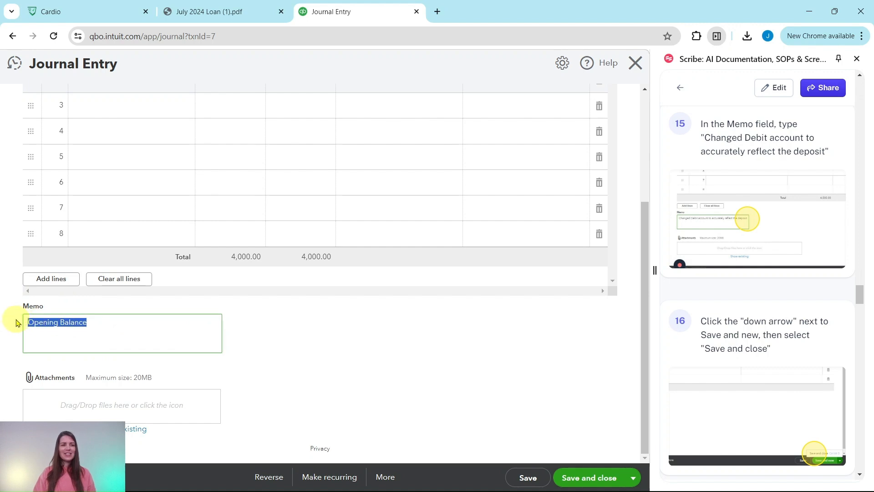
key("BackSpace")
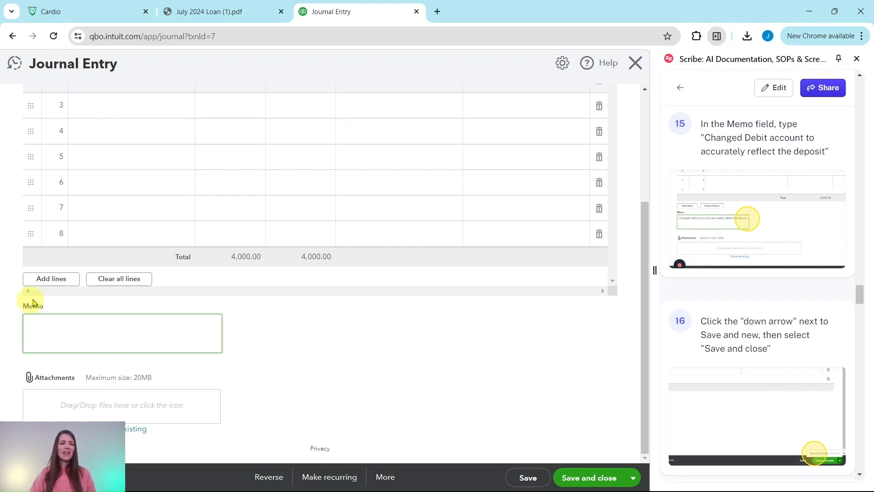
left_click_drag(828, 151, 706, 139)
key("ctrl+c")
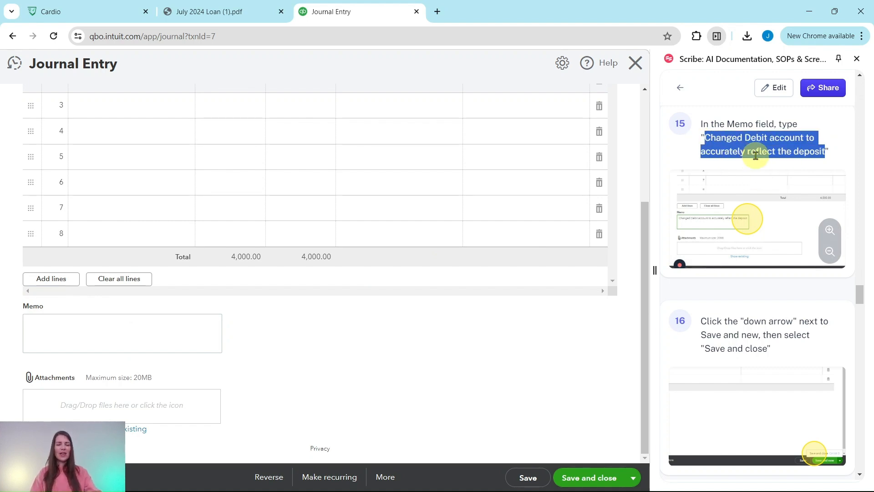
left_click(114, 324)
key("ctrl+v")
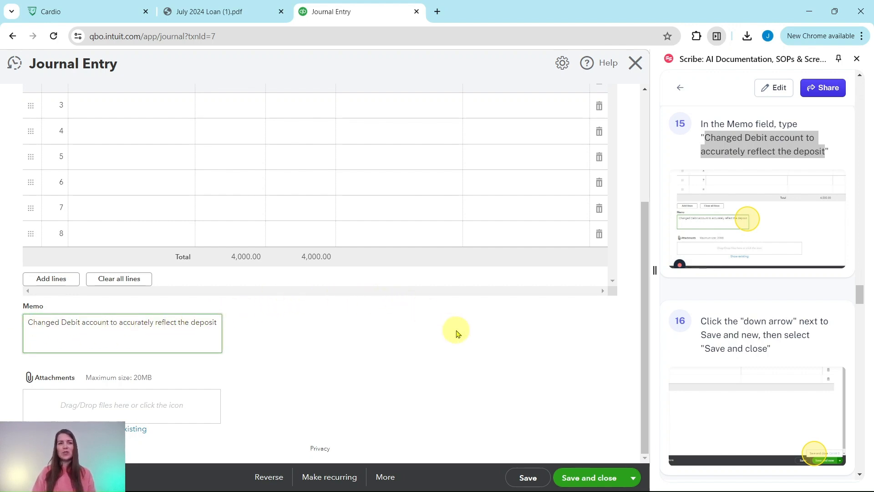
Step: Save and close the journal entry, read the exercise note on reconciled transactions, and confirm the modification
scroll(400, 339, "up", 4)
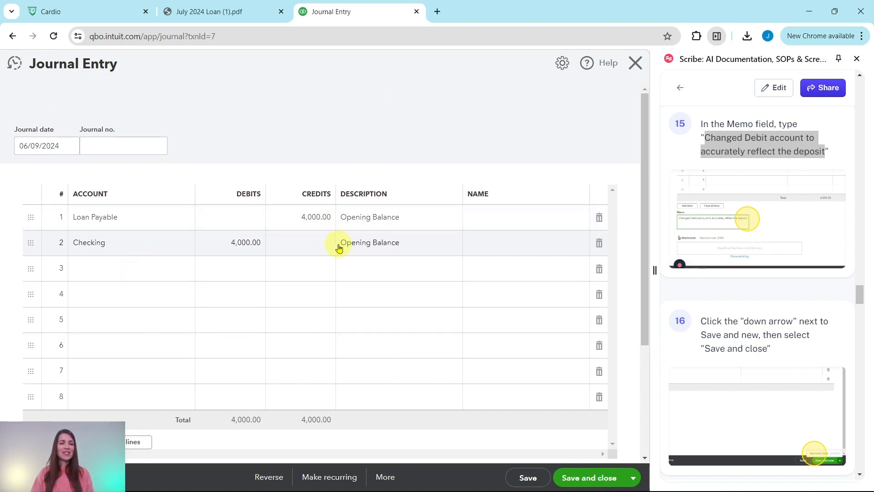
scroll(374, 262, "down", 3)
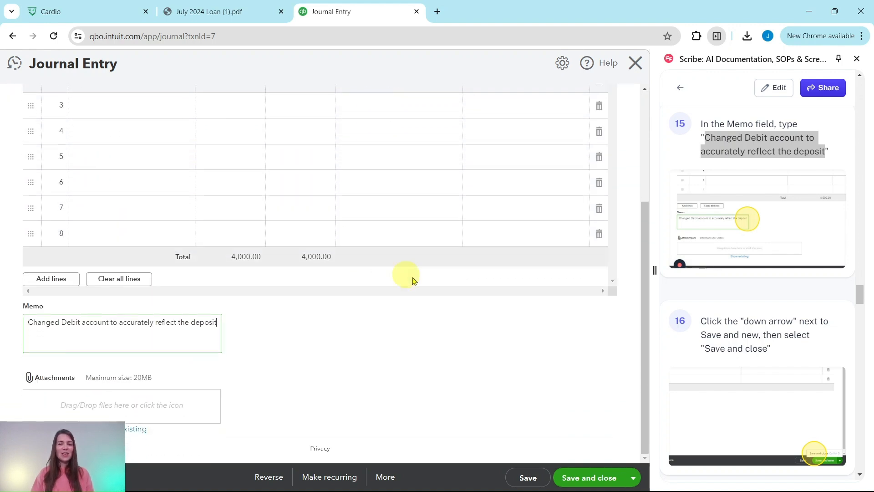
left_click(582, 479)
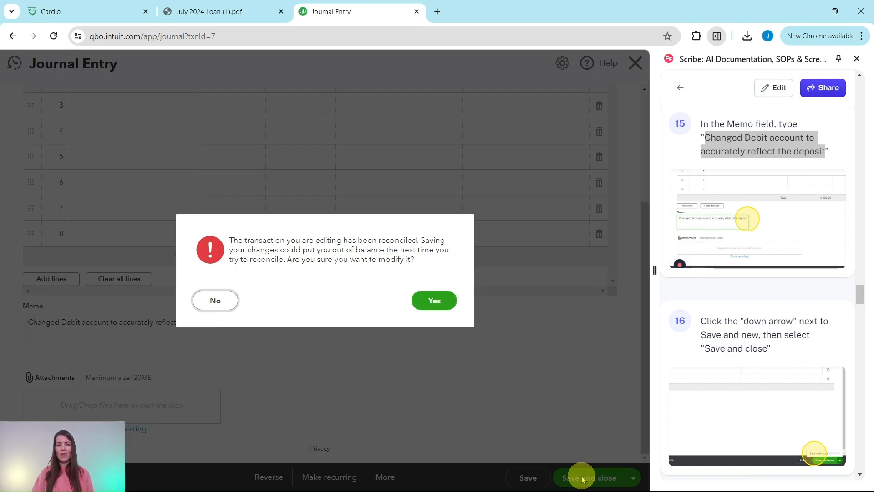
scroll(732, 344, "down", 1)
scroll(732, 343, "down", 6)
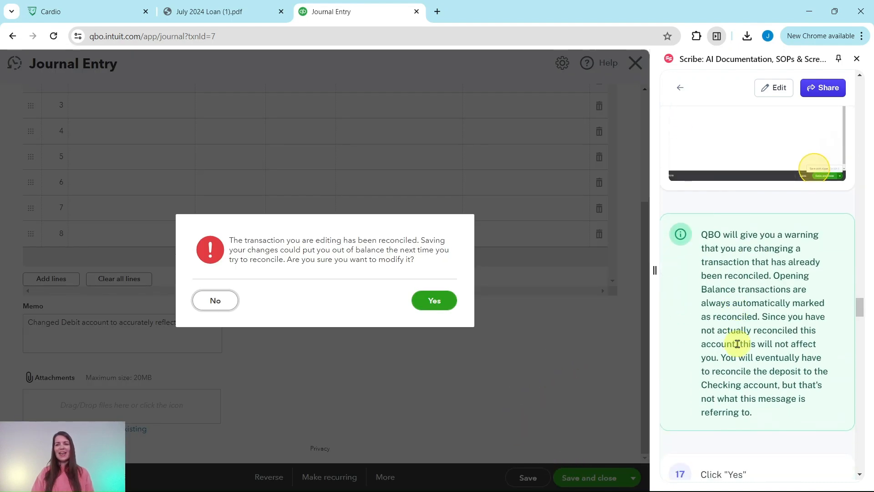
scroll(733, 340, "up", 1)
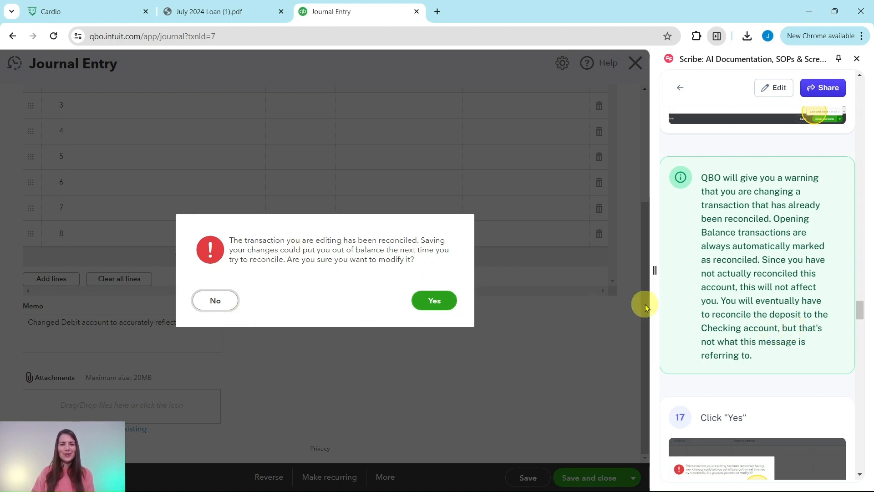
scroll(774, 282, "down", 6)
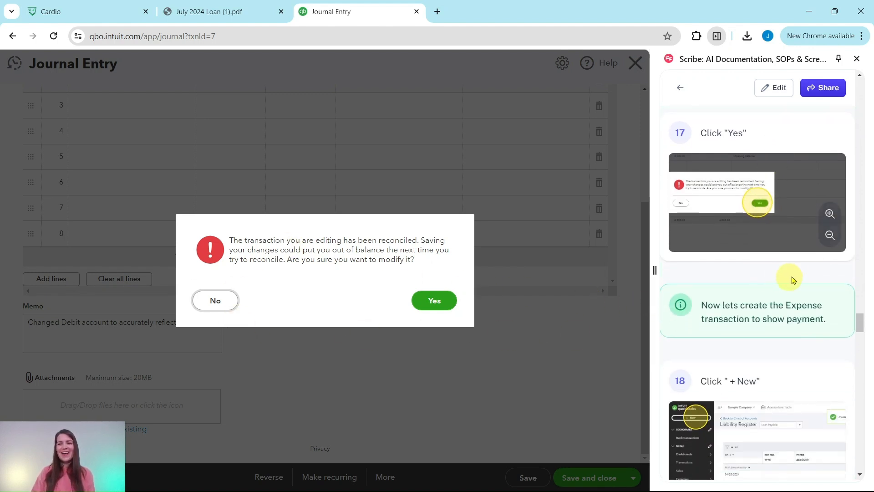
left_click(435, 300)
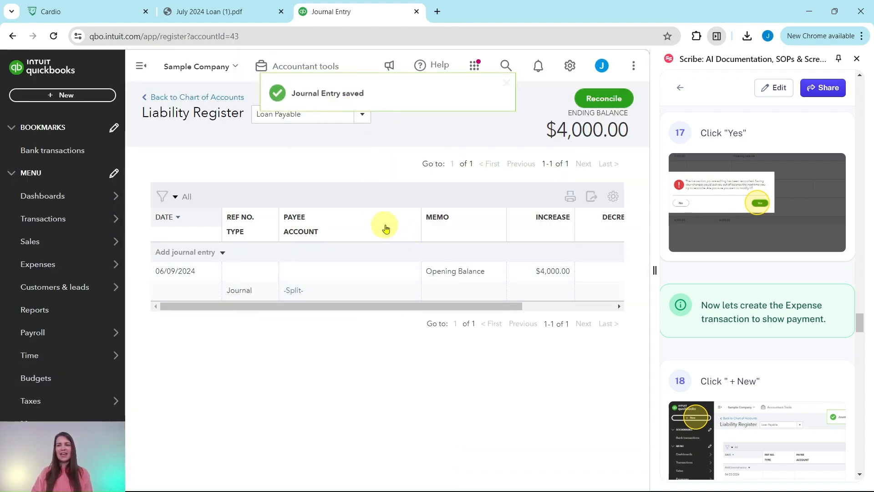
Step: Following the exercise instructions, create a new expense transaction for the loan payment
scroll(737, 288, "down", 3)
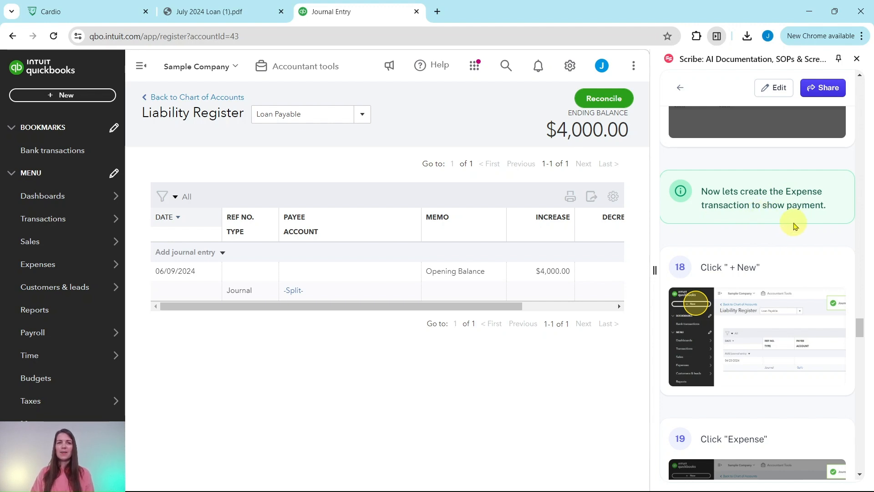
scroll(795, 227, "down", 2)
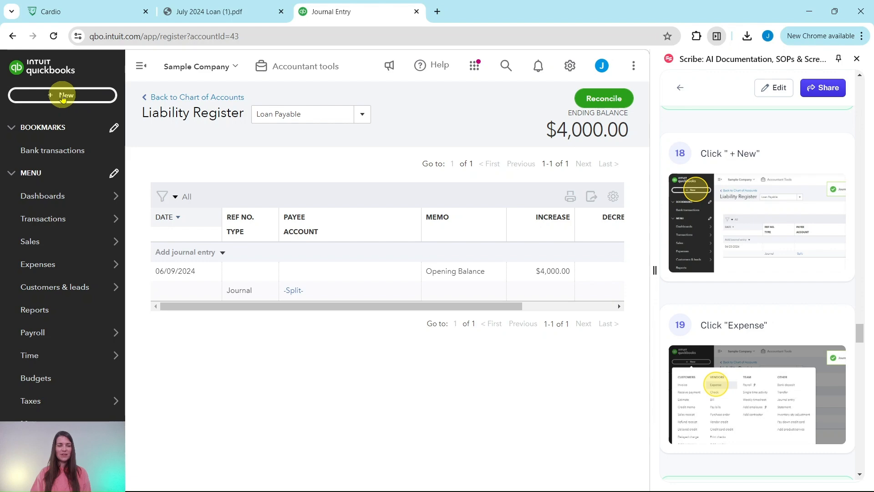
left_click(63, 96)
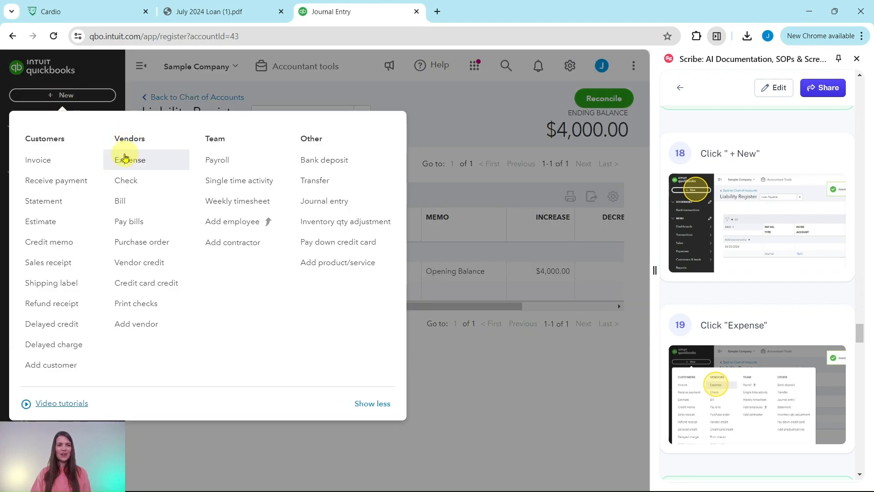
left_click(126, 166)
scroll(774, 303, "down", 5)
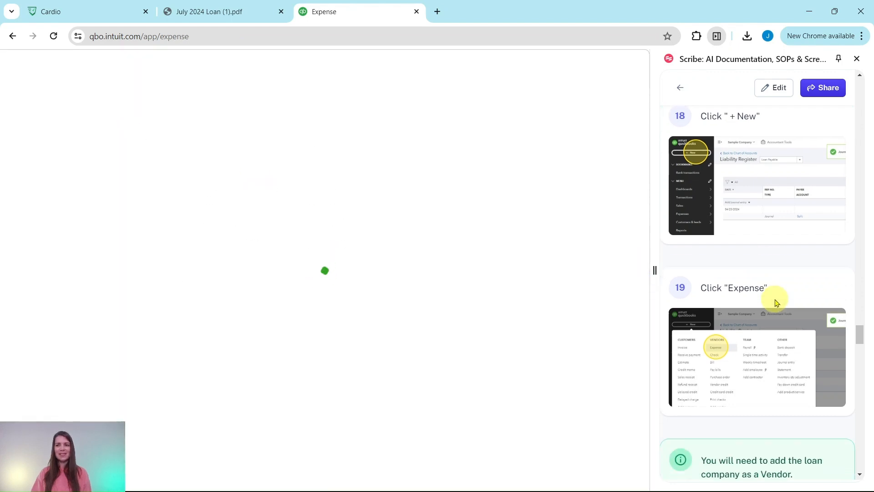
scroll(772, 298, "down", 1)
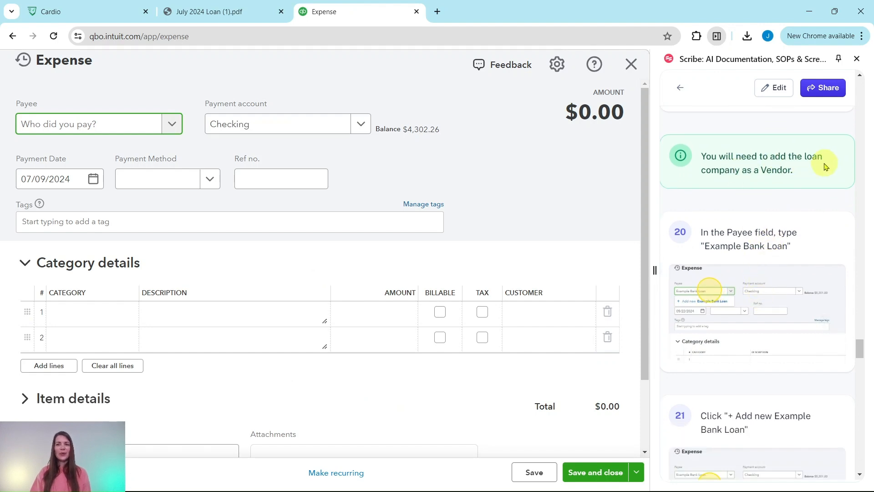
Step: Check the lender on the loan statement PDF, then add Example Bank Loan as a new payee on the expense
left_click(215, 13)
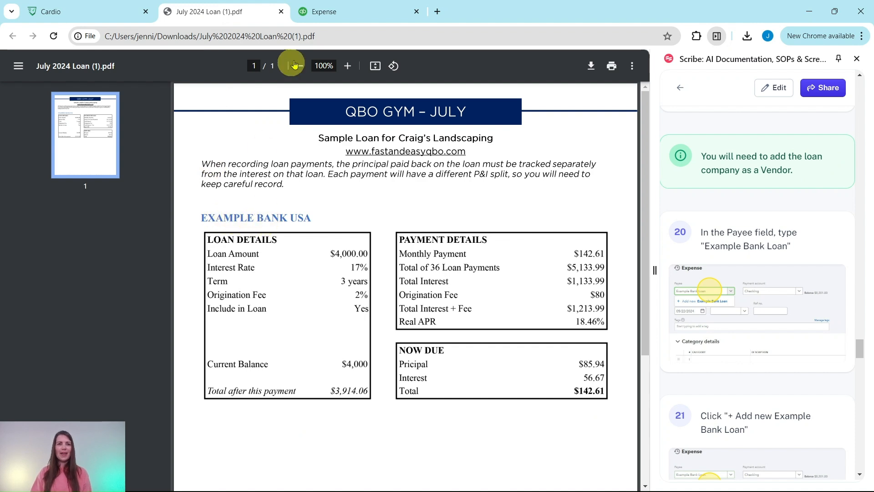
left_click(346, 11)
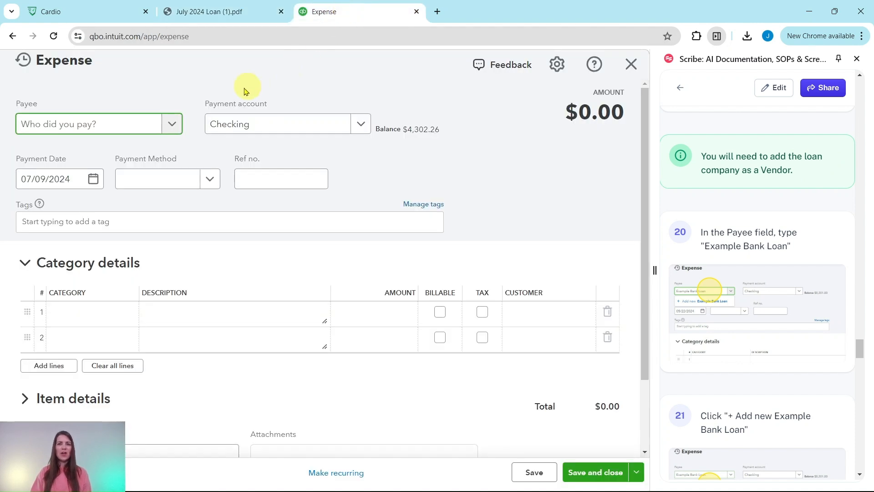
left_click(114, 128)
type("Example Bank Loan")
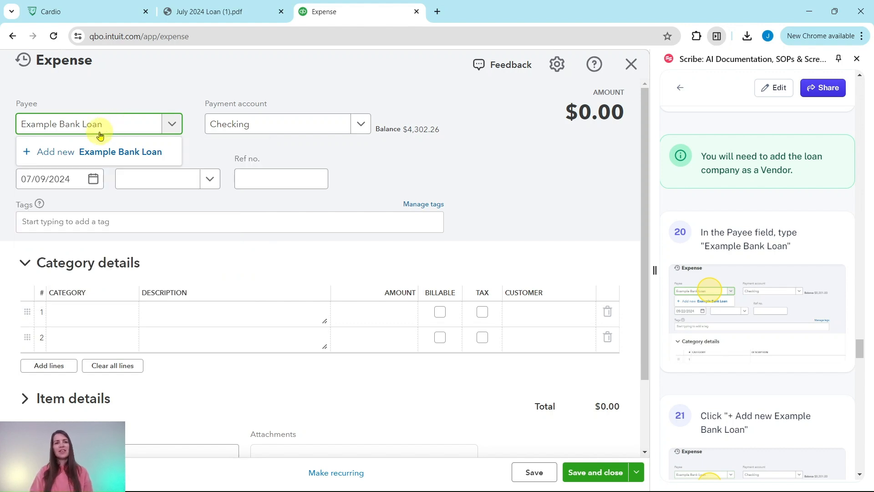
left_click(91, 154)
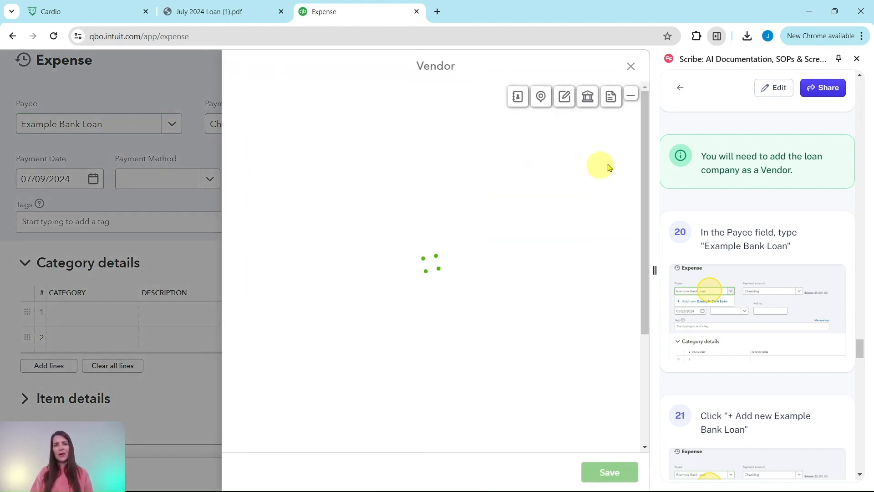
Step: Attach the July 2024 Loan file to the Example Bank Loan vendor record and save the vendor
scroll(765, 179, "down", 2)
scroll(762, 178, "down", 6)
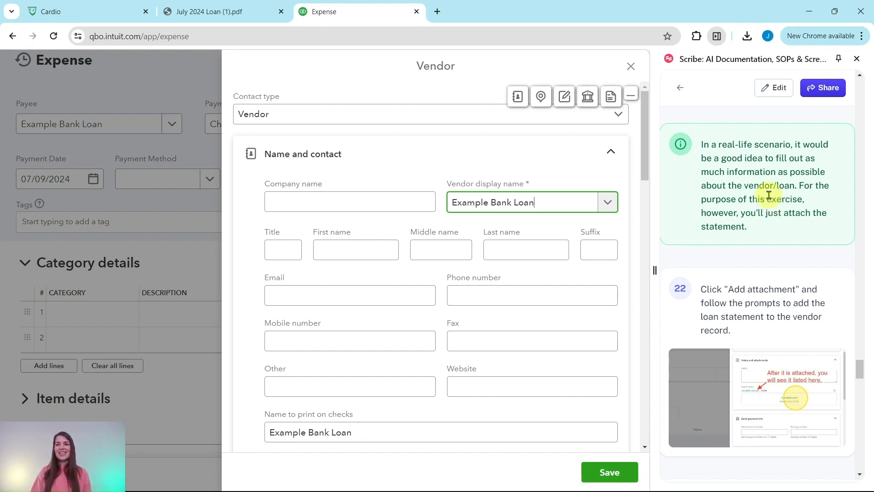
left_click(211, 12)
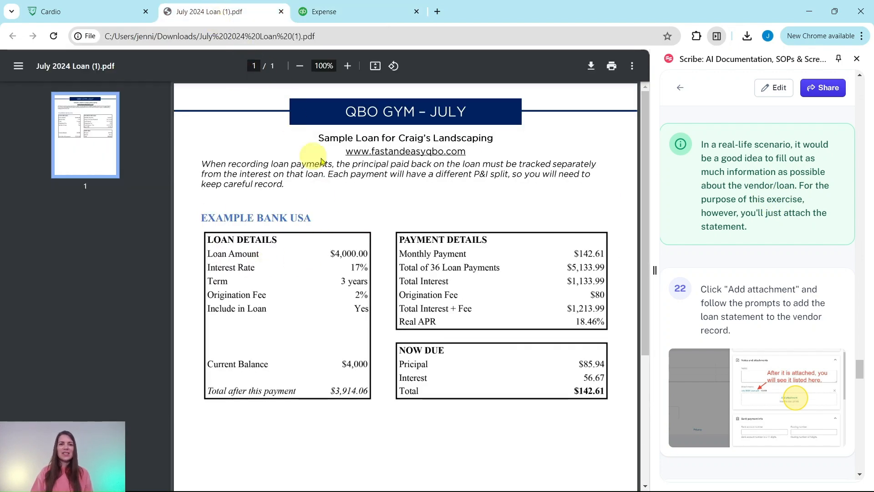
left_click(348, 13)
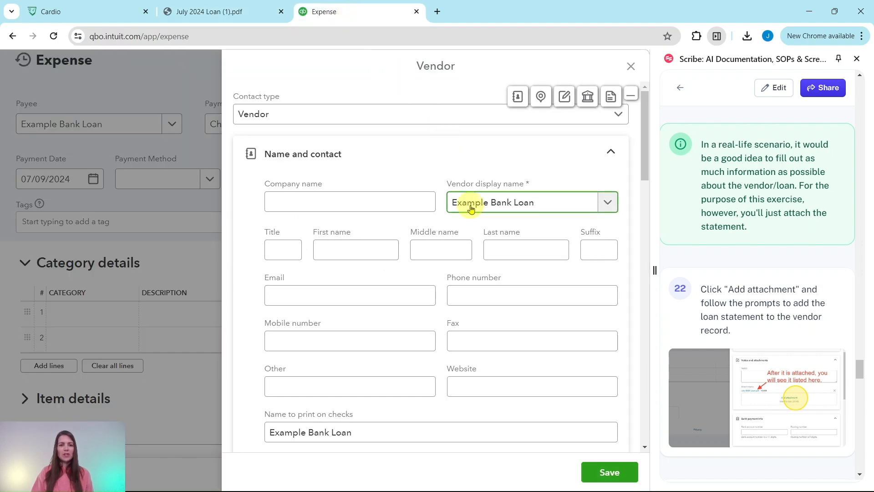
scroll(471, 208, "down", 12)
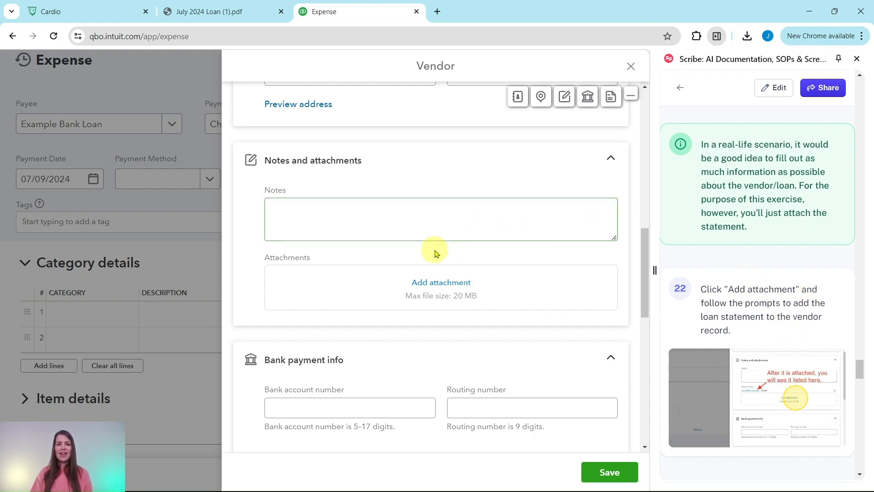
left_click(438, 287)
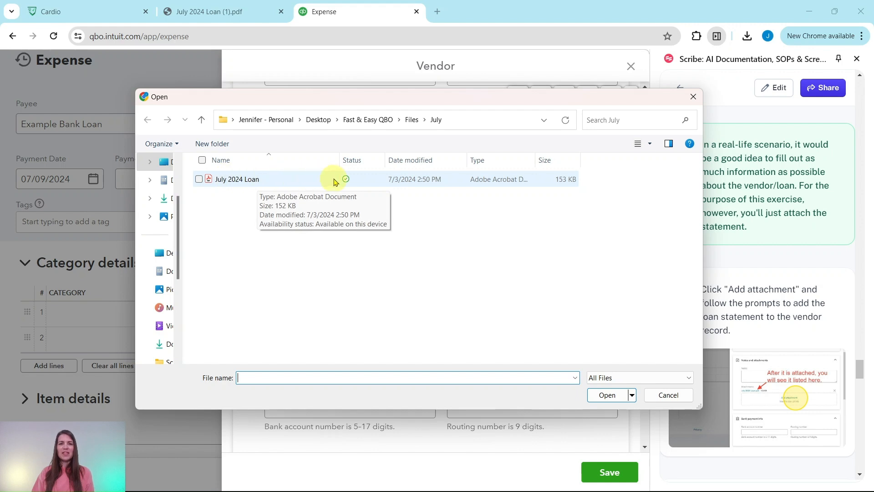
left_click(235, 184)
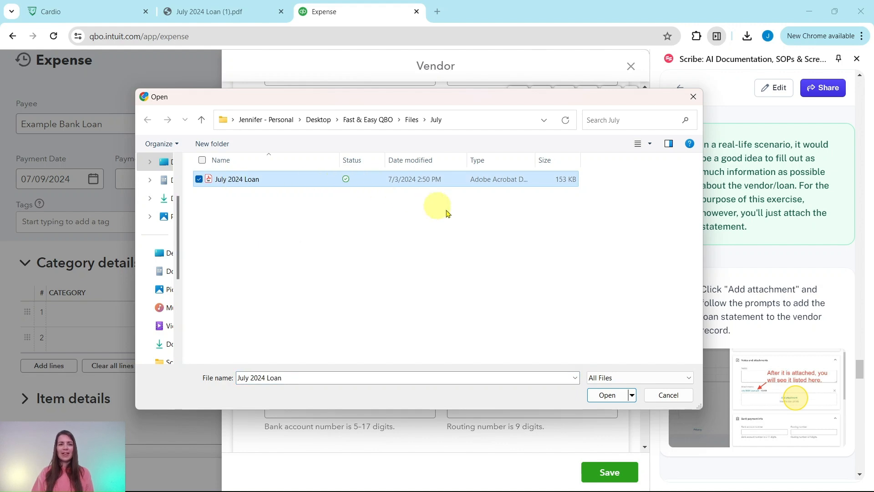
left_click(608, 394)
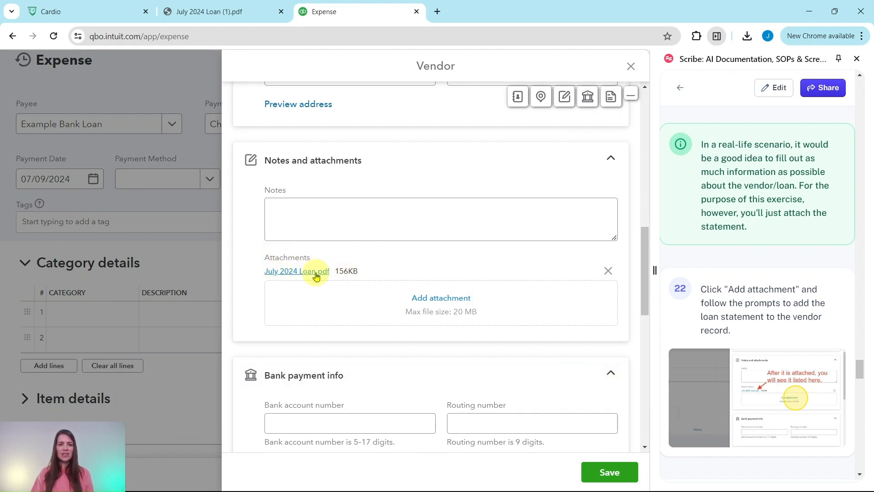
scroll(726, 339, "down", 7)
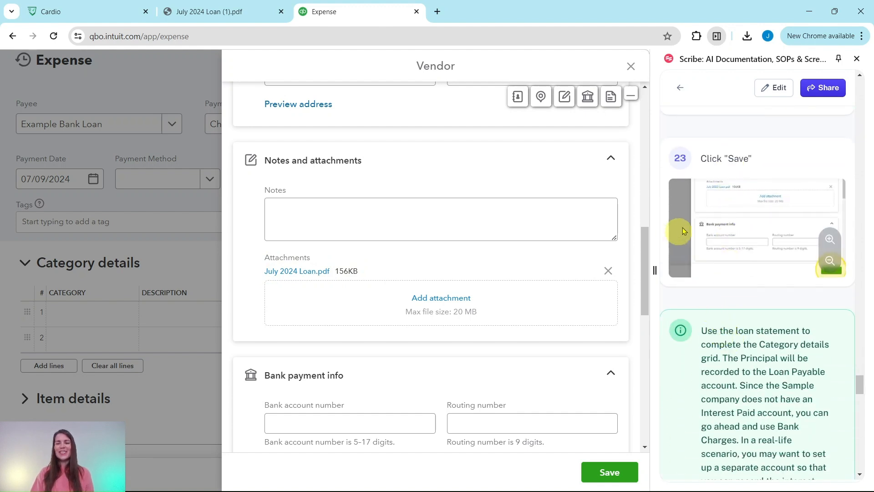
left_click(610, 476)
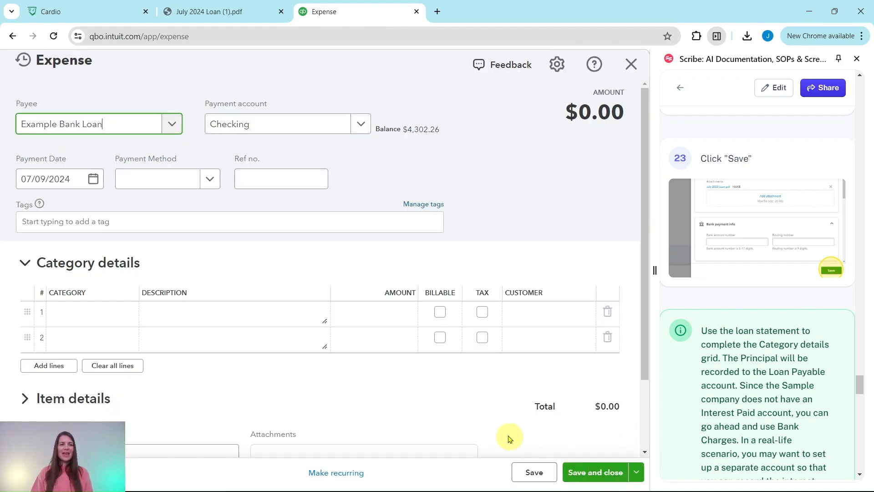
Step: Read the exercise note on completing the category details, and check the principal and interest due on the July 2024 Loan statement
scroll(722, 357, "down", 3)
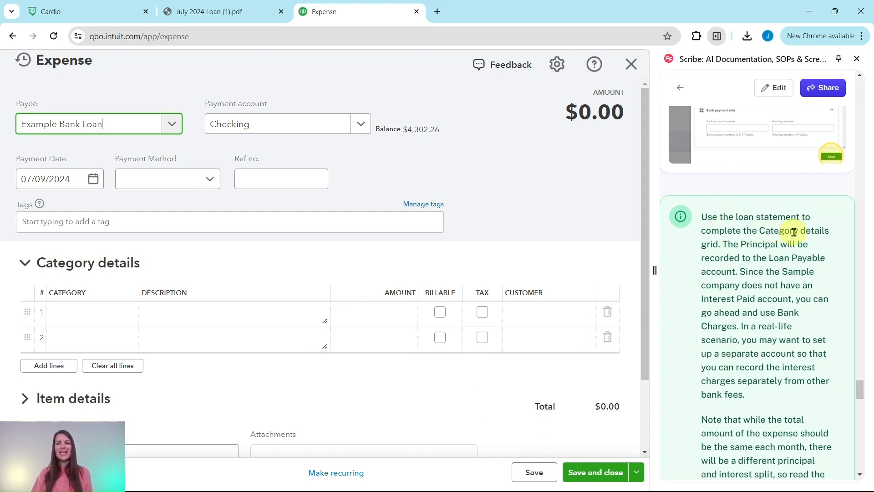
left_click(351, 306)
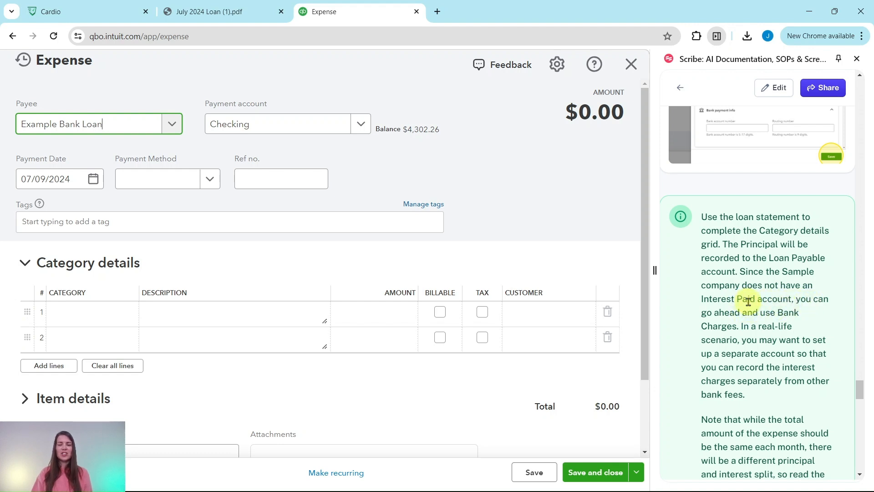
scroll(745, 303, "down", 2)
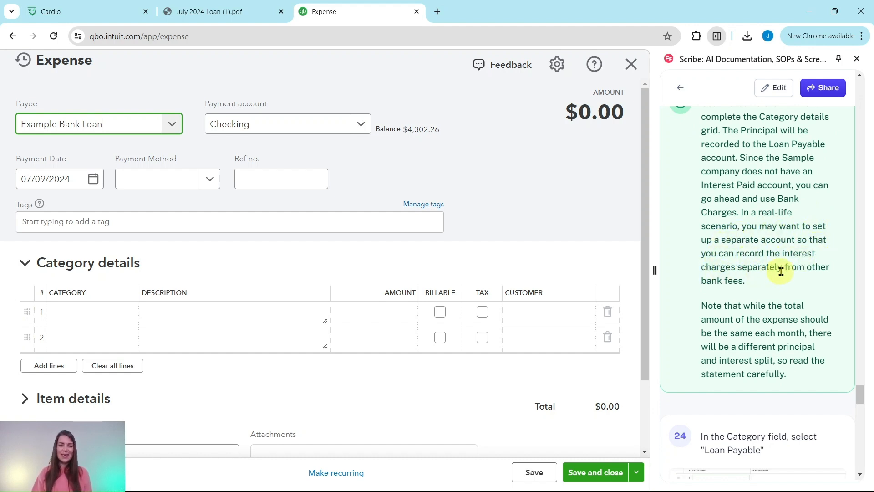
scroll(761, 292, "down", 3)
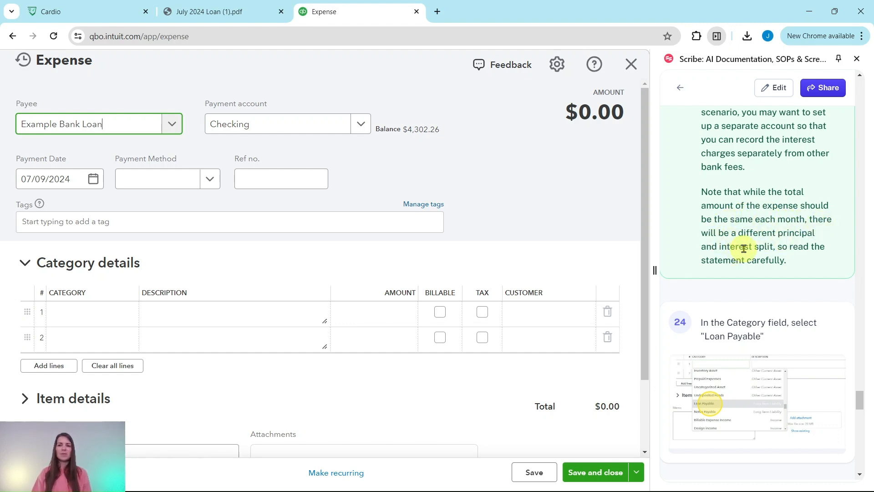
scroll(755, 248, "down", 3)
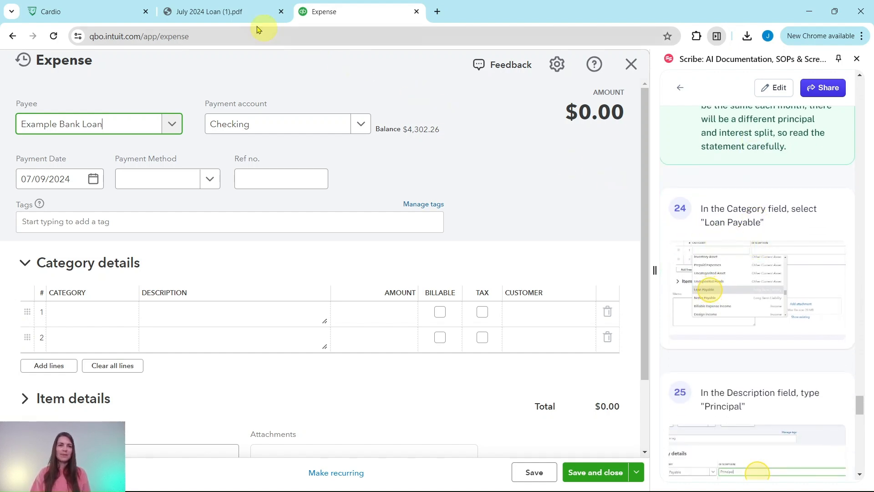
left_click(257, 13)
scroll(501, 313, "down", 2)
scroll(498, 309, "up", 4)
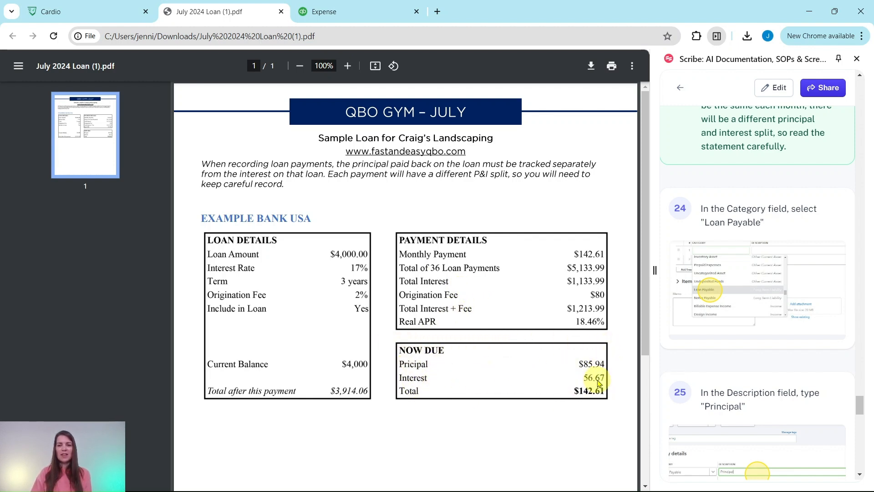
left_click(357, 13)
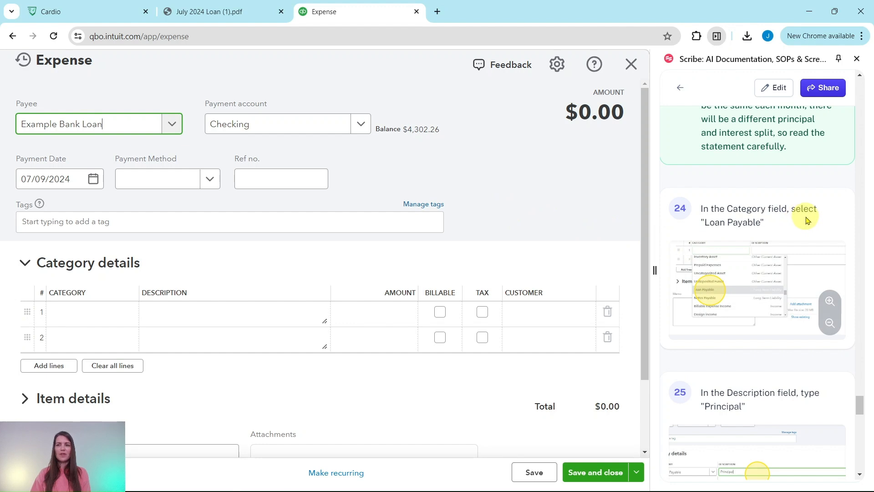
Step: Categorize the first expense line as Loan Payable and describe it as Principal
left_click(110, 314)
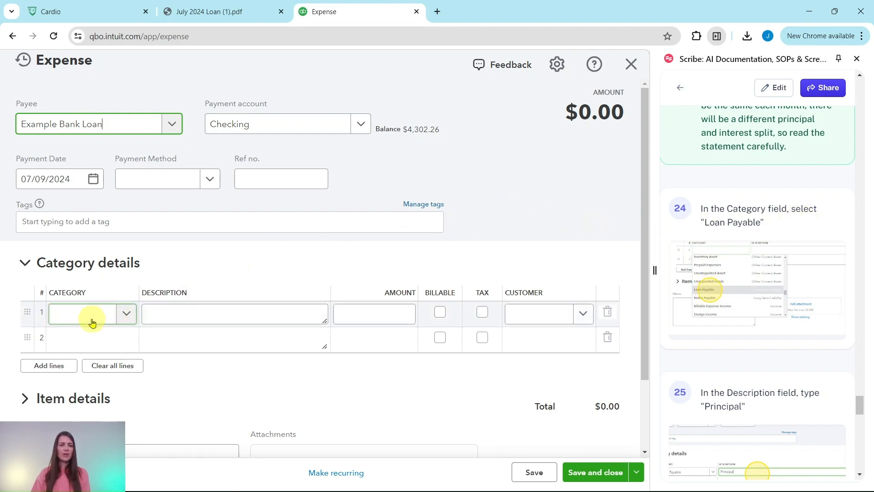
left_click(92, 323)
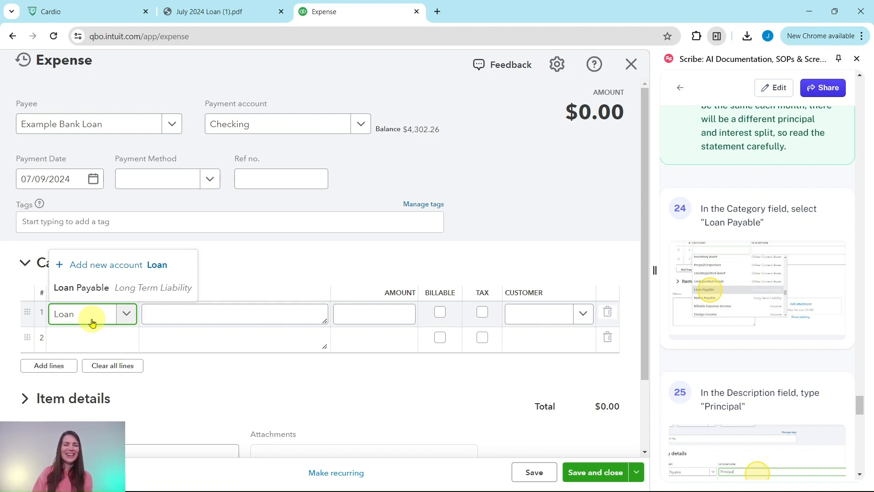
left_click(81, 290)
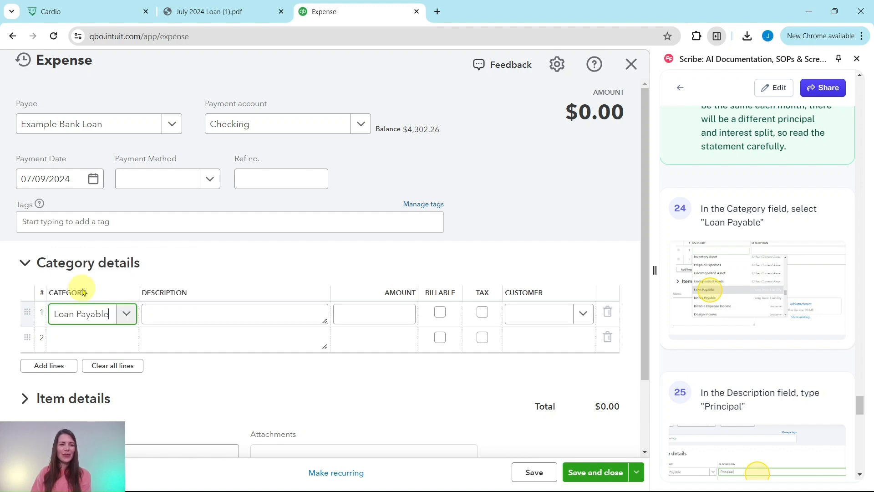
scroll(780, 318, "down", 5)
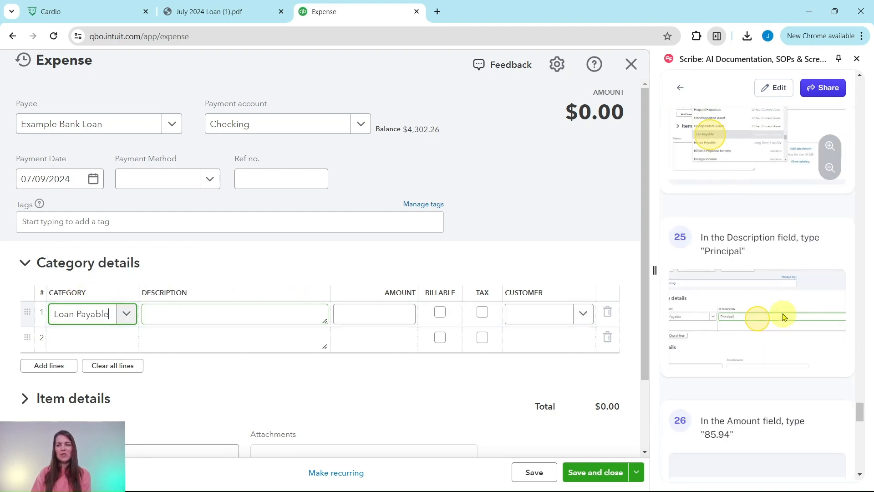
left_click(253, 314)
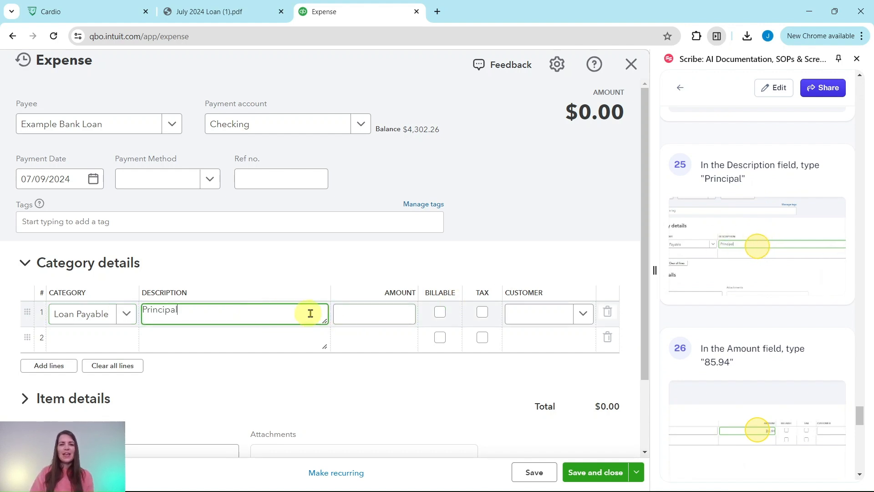
Step: Check the principal due on the loan statement PDF and enter 85.94 as the first line's amount
left_click(224, 11)
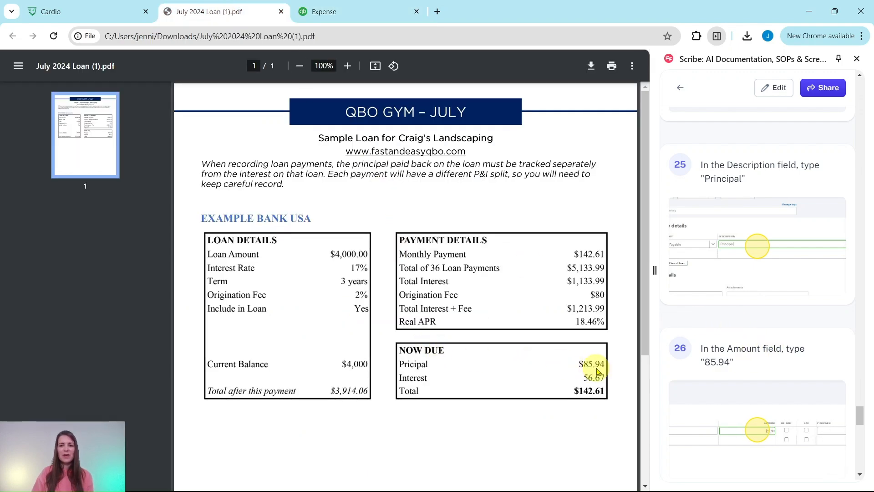
left_click(383, 12)
left_click(396, 315)
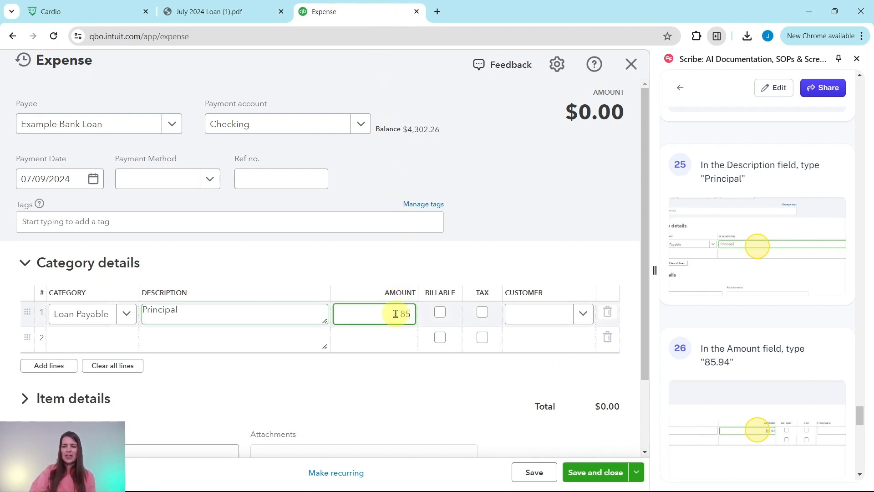
Step: Following the exercise instructions, categorize the second expense line as Bank Charges and describe it as Interest
scroll(806, 202, "down", 5)
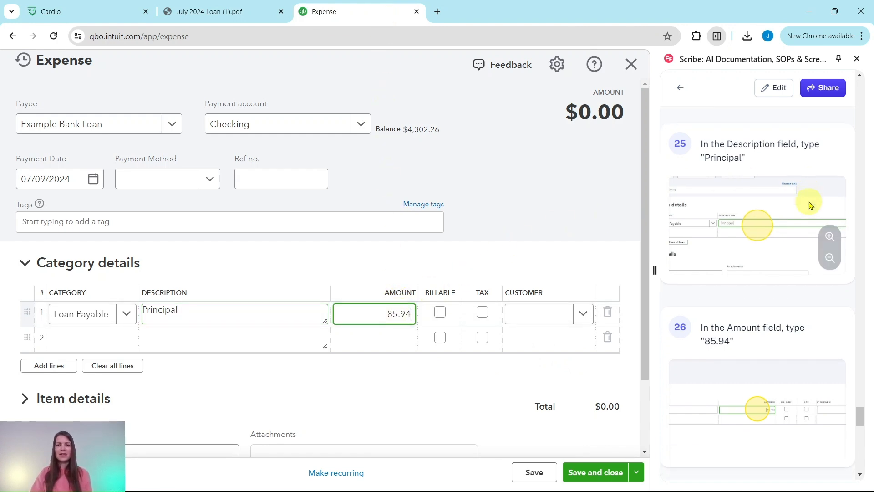
scroll(794, 202, "down", 3)
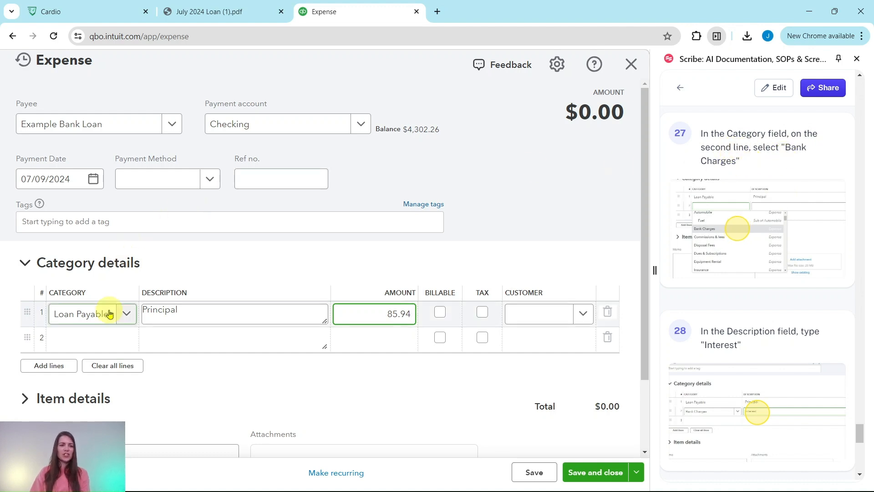
left_click(95, 339)
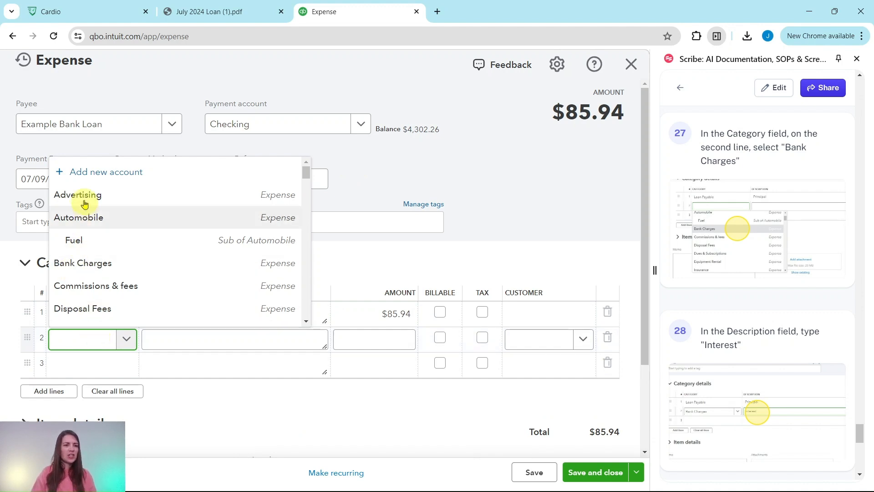
left_click(97, 269)
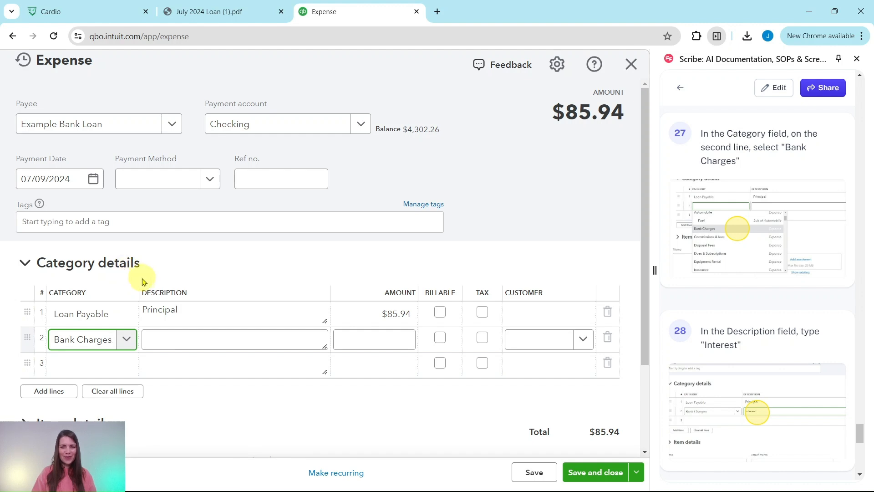
left_click(209, 342)
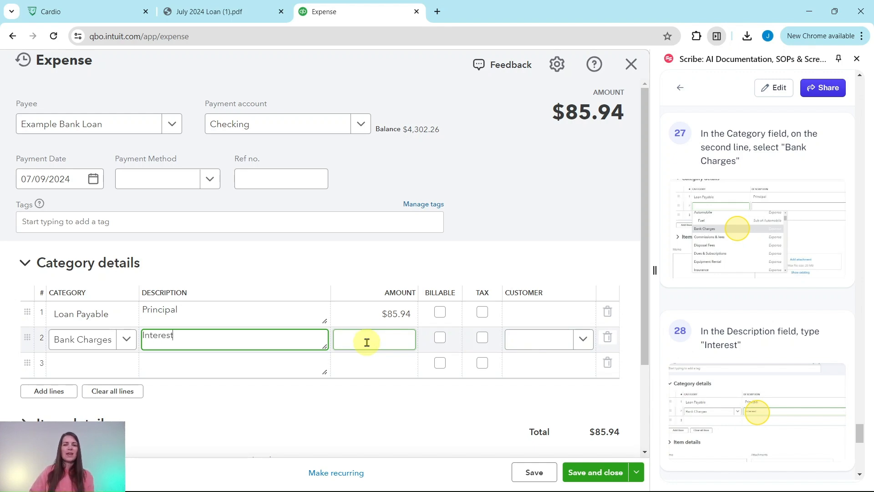
Step: Enter the interest due from the loan statement, 56.67, as the second line's amount, and save and close the expense
left_click(210, 12)
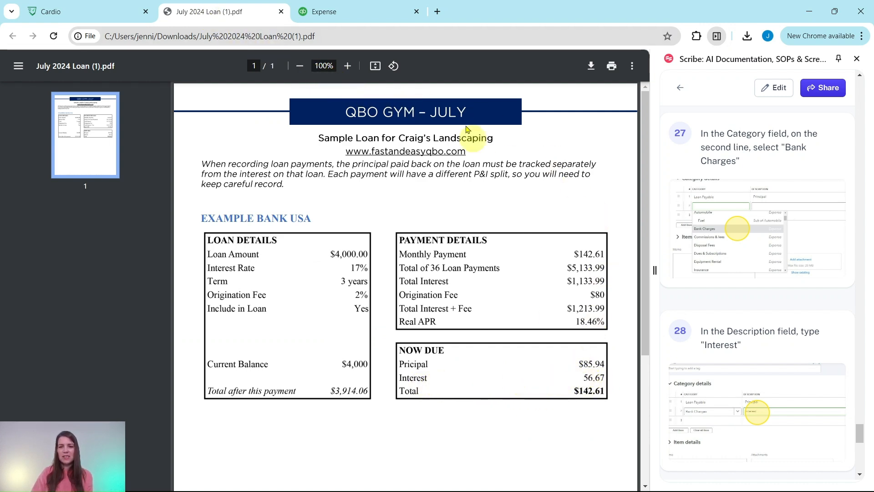
left_click(372, 14)
scroll(706, 306, "down", 7)
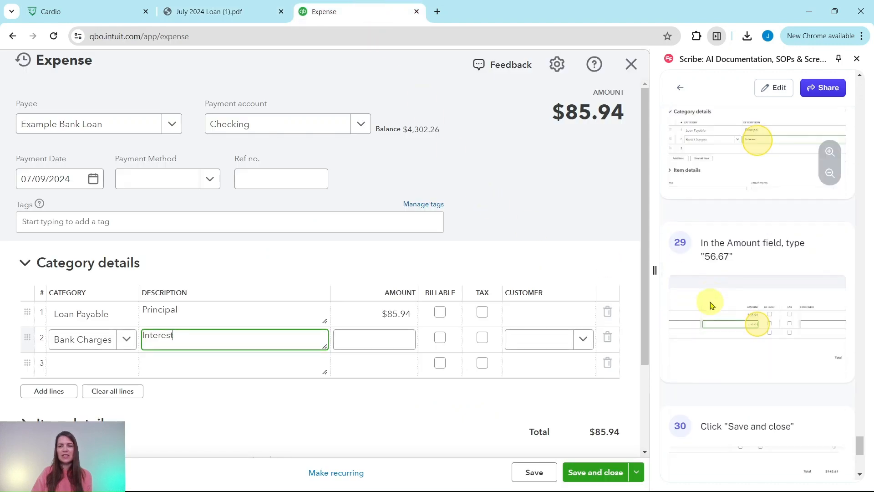
left_click(396, 335)
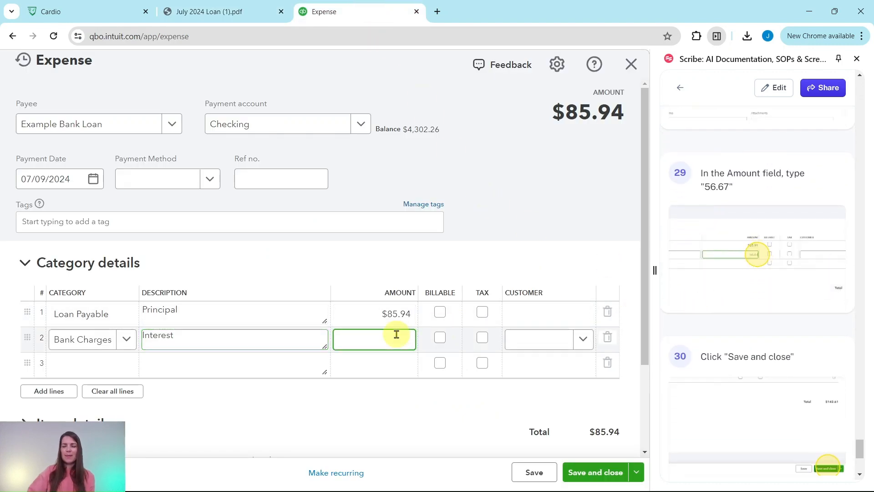
type("56.67")
scroll(701, 273, "down", 4)
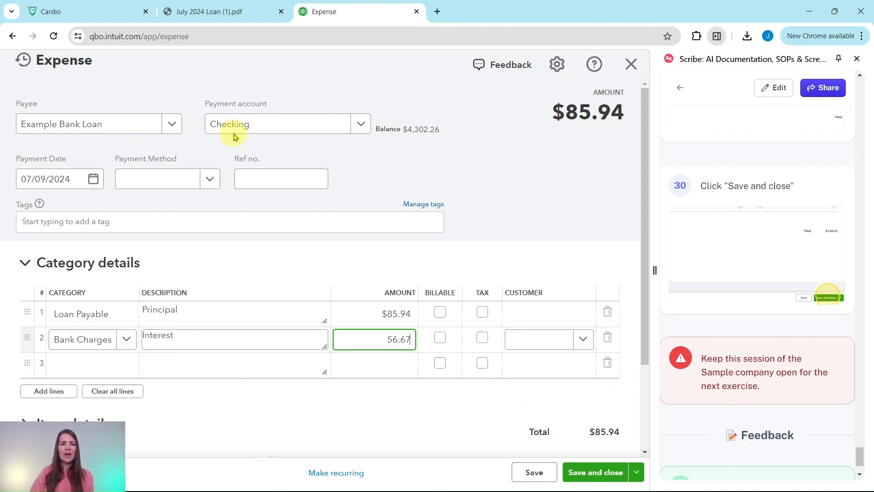
left_click(598, 478)
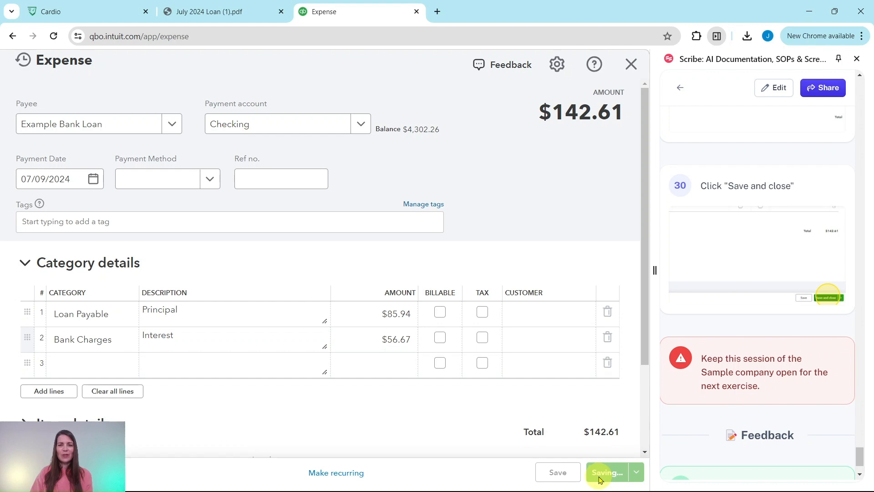